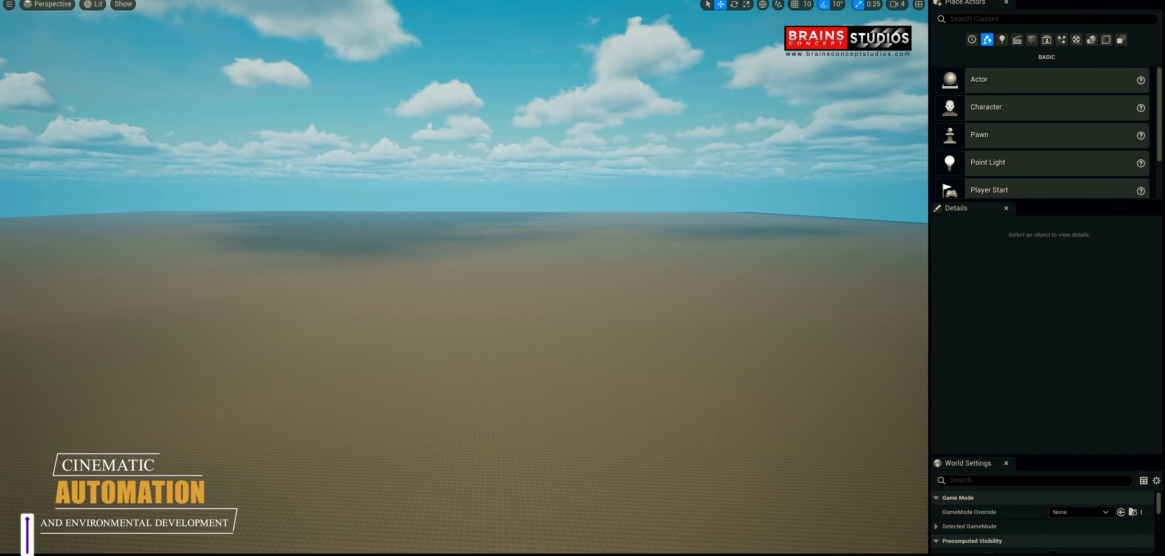
- Place the SCATTER_AFRICAN_VILLAGE scatter actor on the empty ground and frame its huts and trees from above
right_drag(901, 426, 901, 426)
key(e)
right_drag(595, 206, 596, 205)
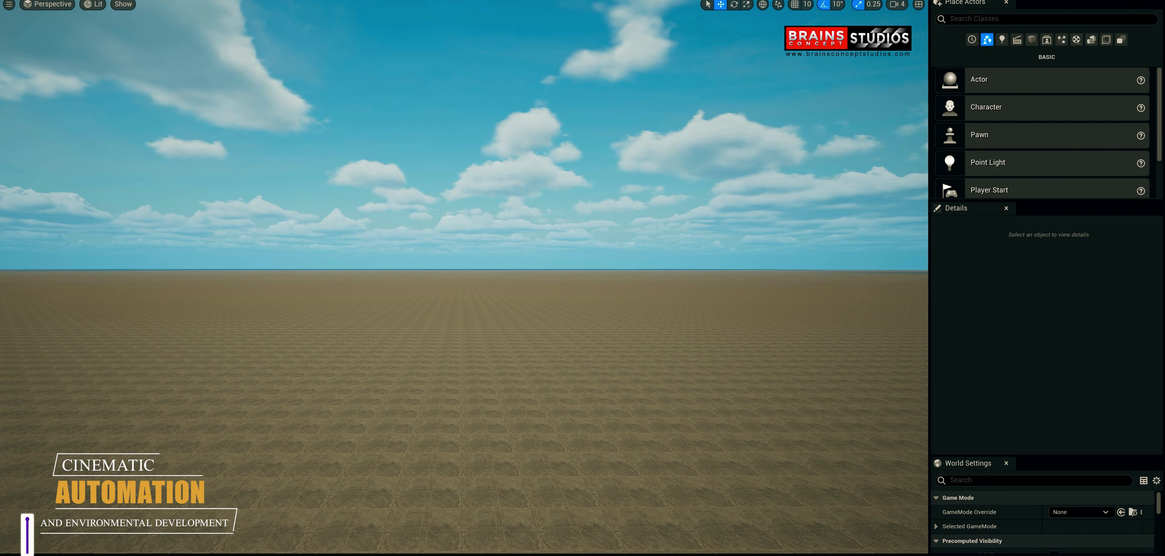
key(e)
right_drag(595, 206, 596, 205)
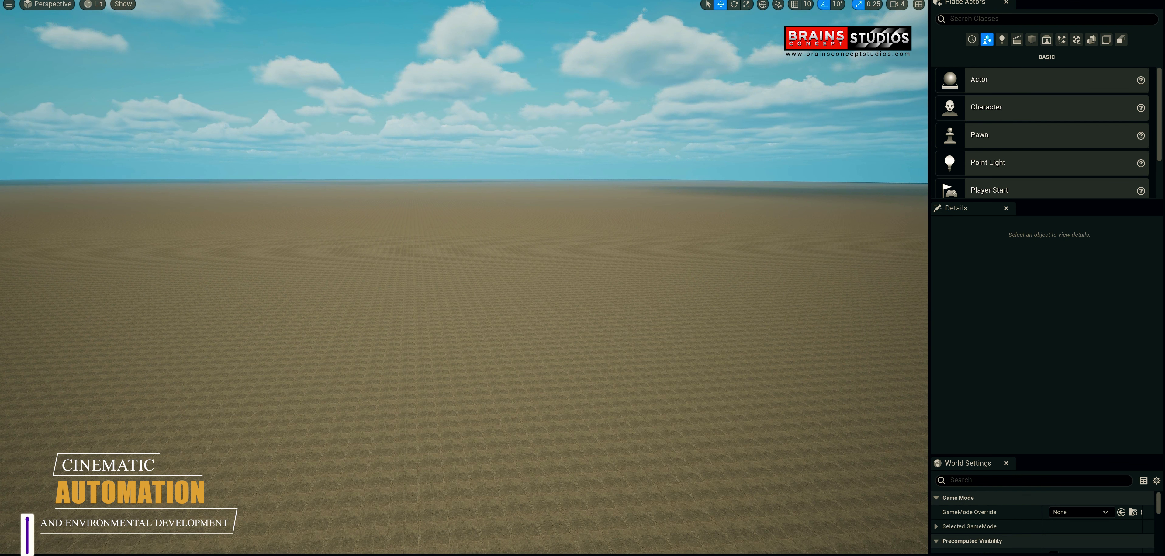
click(461, 337)
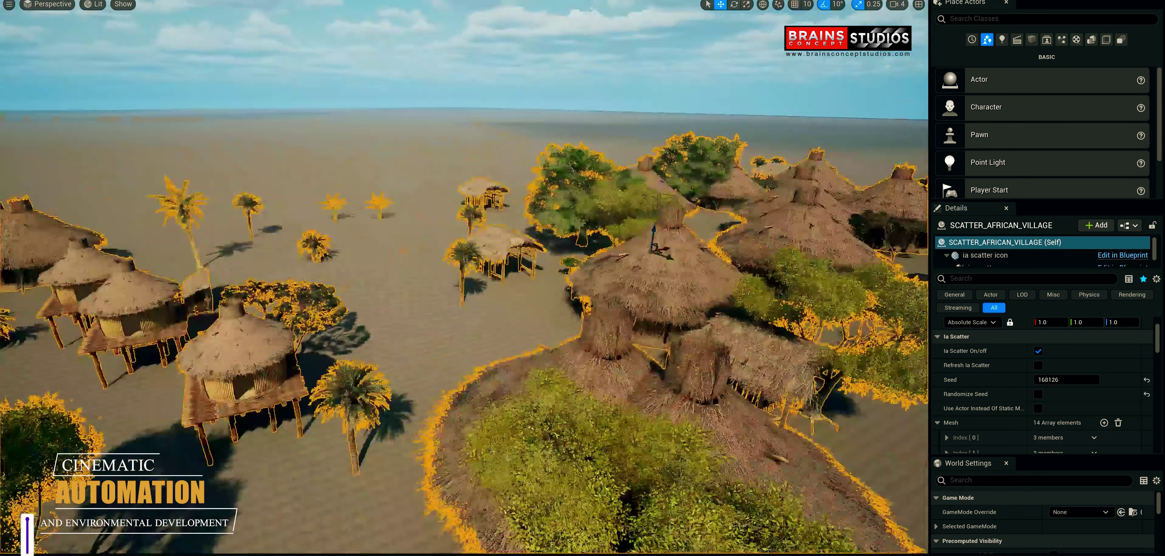
mouse_move(464, 278)
right_down()
mouse_move(464, 253)
mouse_move(464, 295)
mouse_move(464, 272)
right_up()
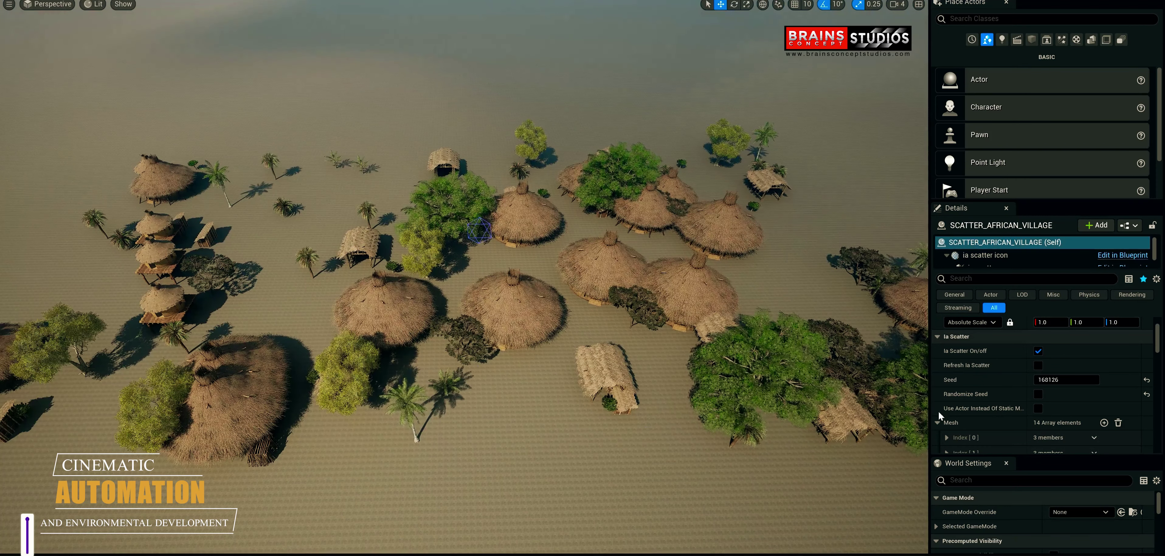
- Review the village scatter's mesh entries and collapse the Mesh array
scroll(1036, 371, down, 2)
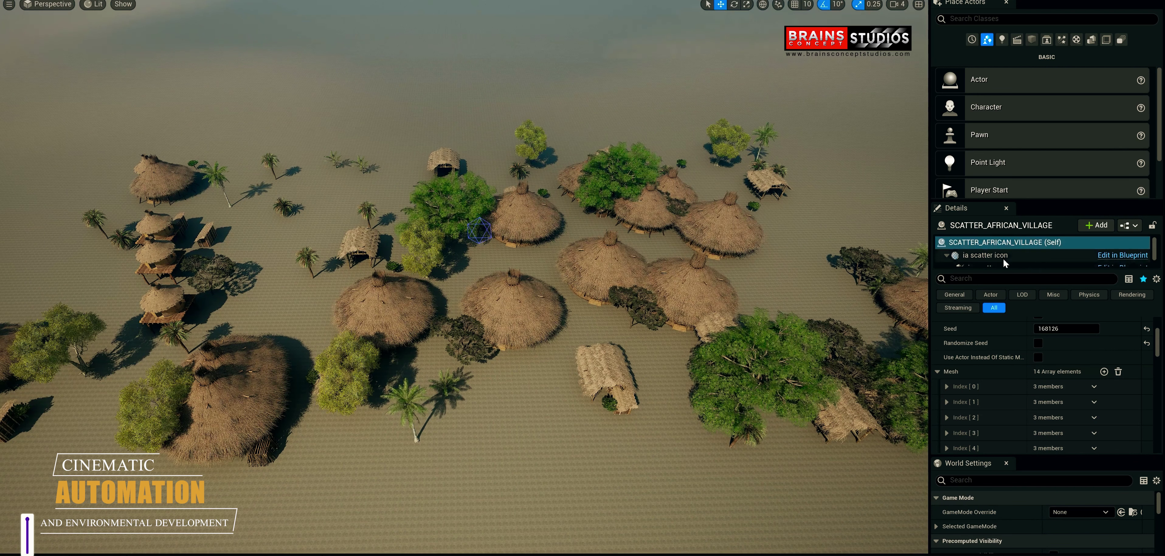
scroll(1003, 261, down, 2)
scroll(1056, 399, down, 1)
click(937, 354)
scroll(1017, 393, up, 6)
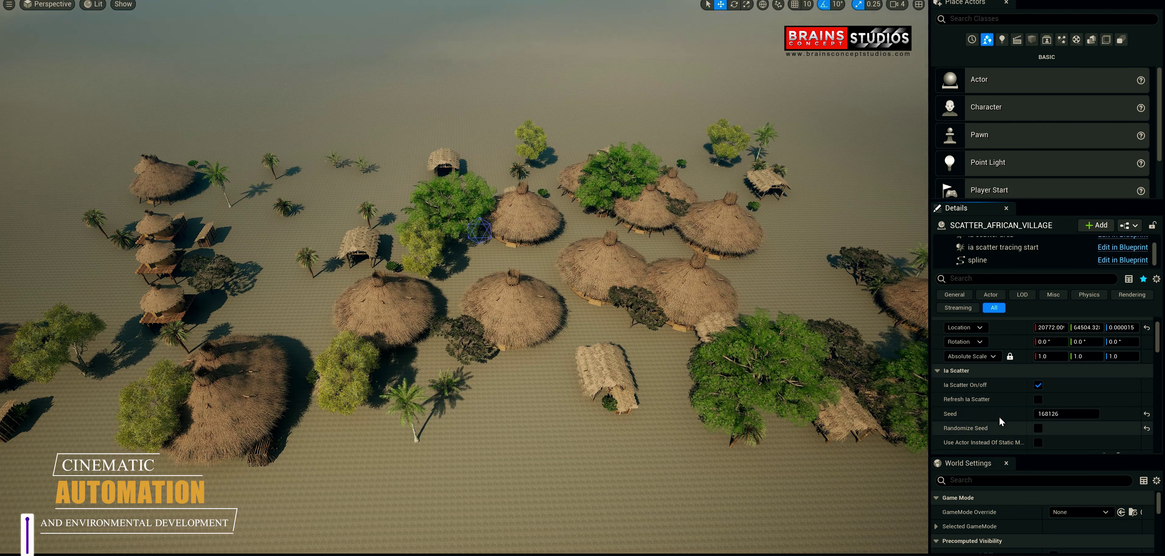
- Set the X value of the village's Ia Scatter Area to 60000
key(d)
right_drag(761, 325, 811, 337)
key(q)
key(e)
key(e)
key(w)
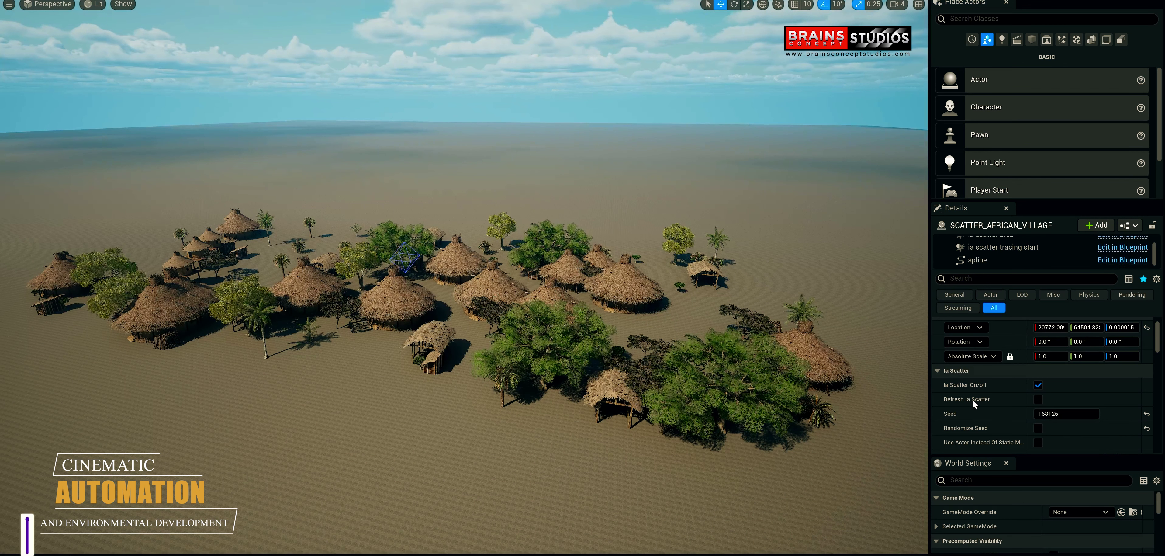
scroll(1008, 411, down, 5)
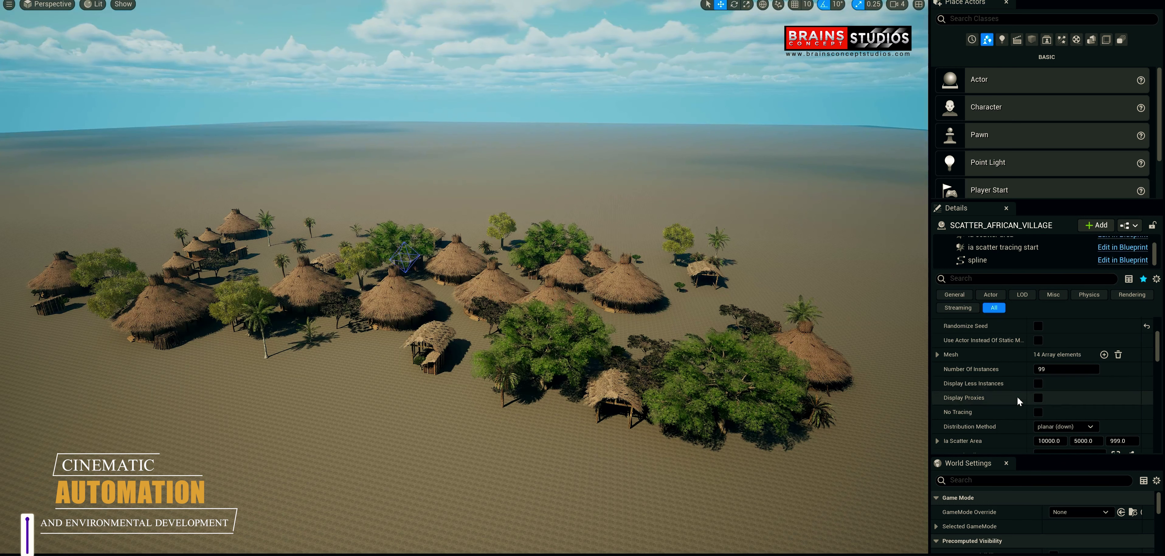
scroll(1018, 397, down, 1)
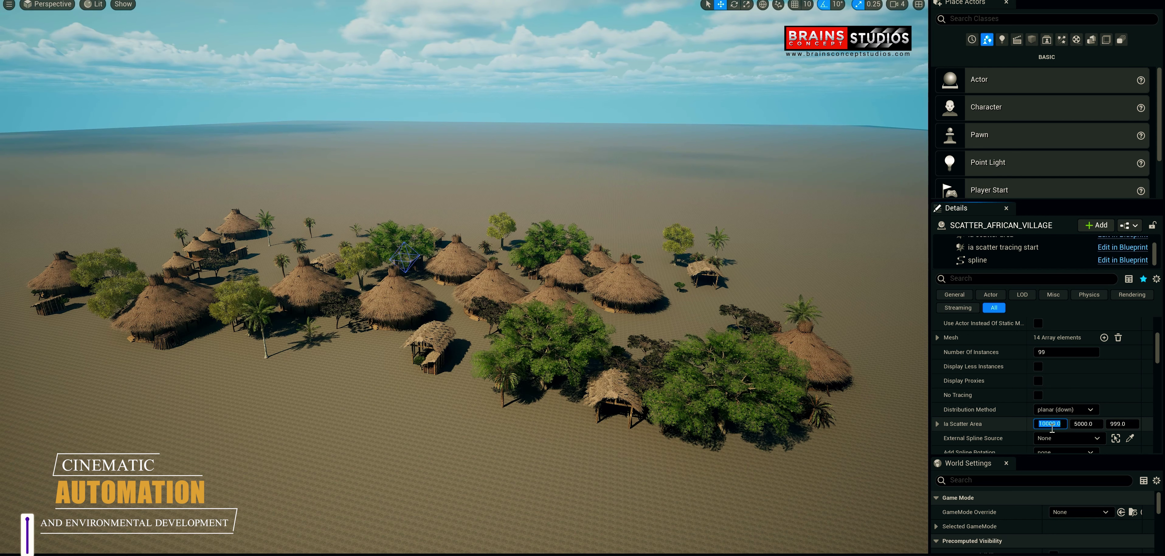
text(6)
key(Return)
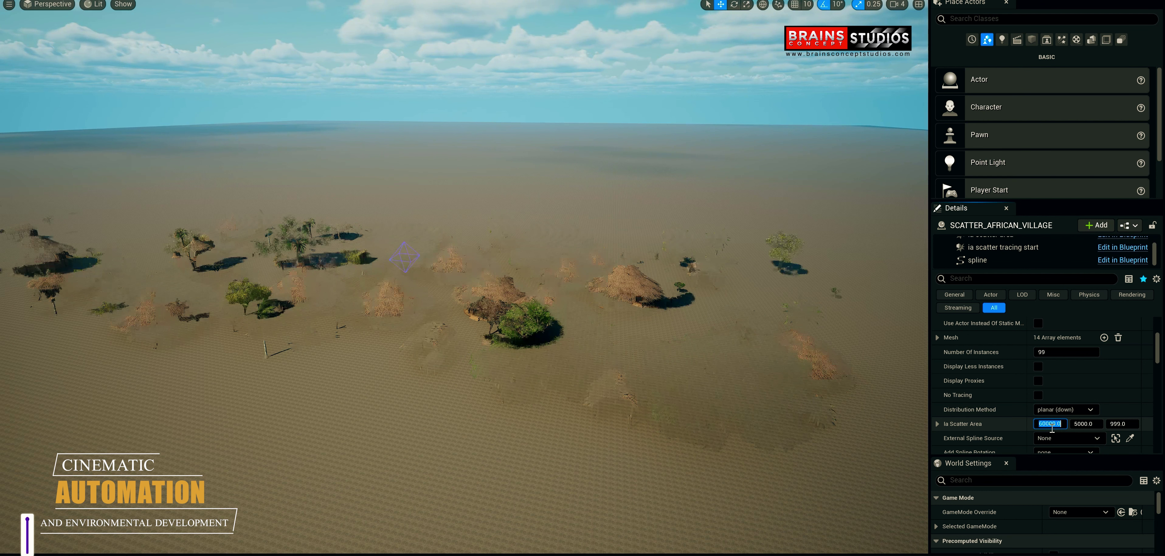
- Set the Y value of the village's Ia Scatter Area to 60000
right_drag(751, 416, 791, 408)
right_drag(687, 399, 874, 422)
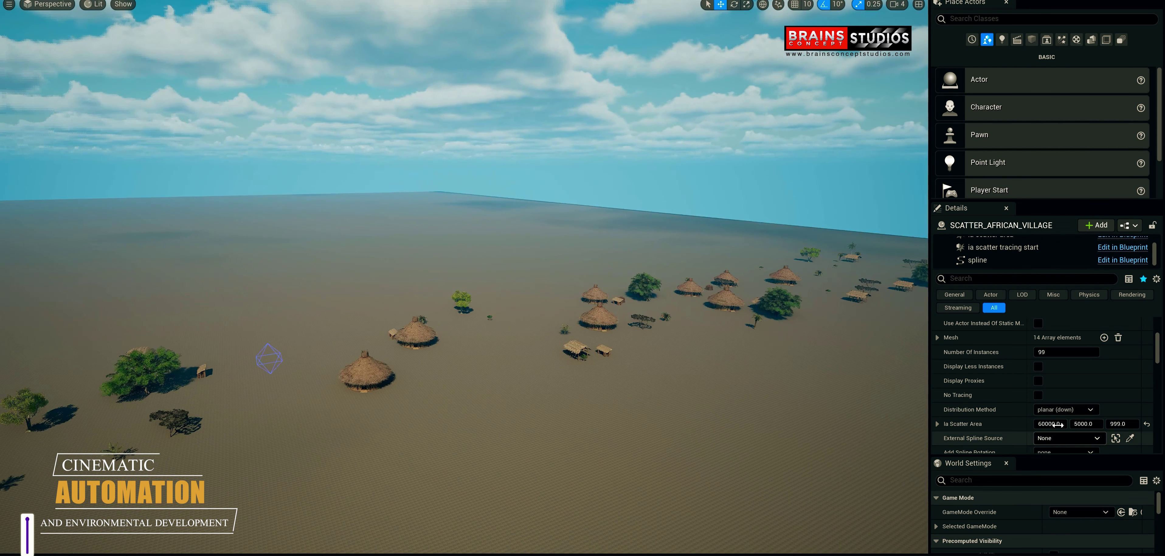
click(1080, 426)
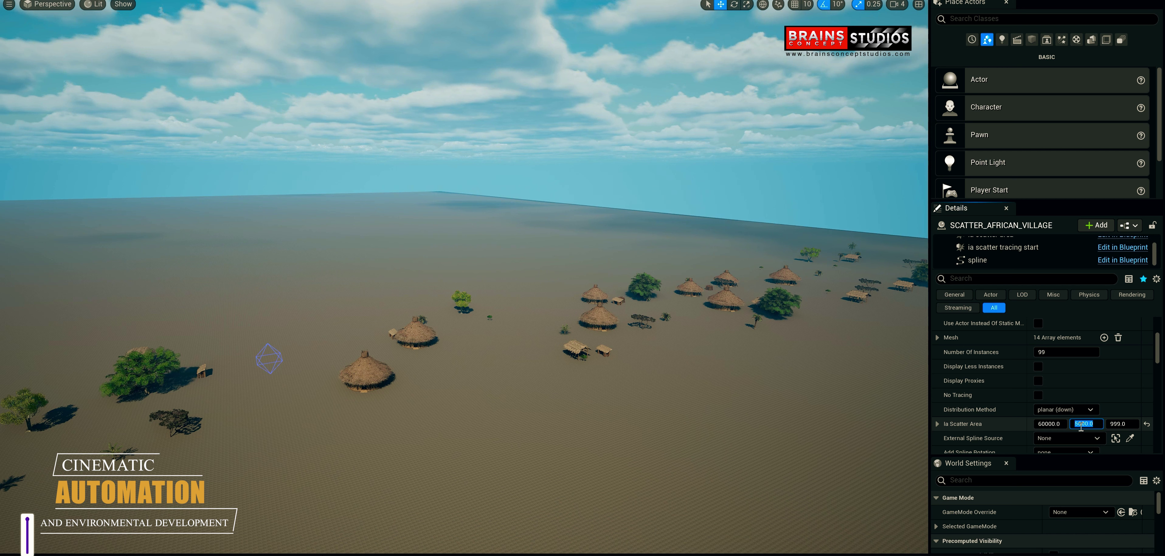
text(60000)
key(Return)
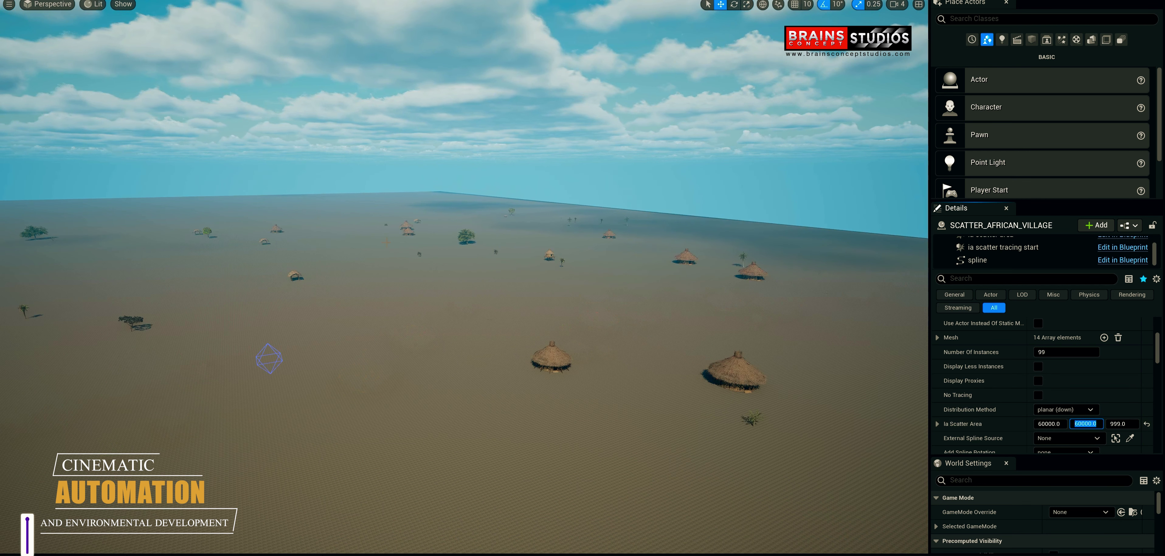
- Set the village scatter's Number Of Instances to 500
right_drag(860, 399, 1117, 420)
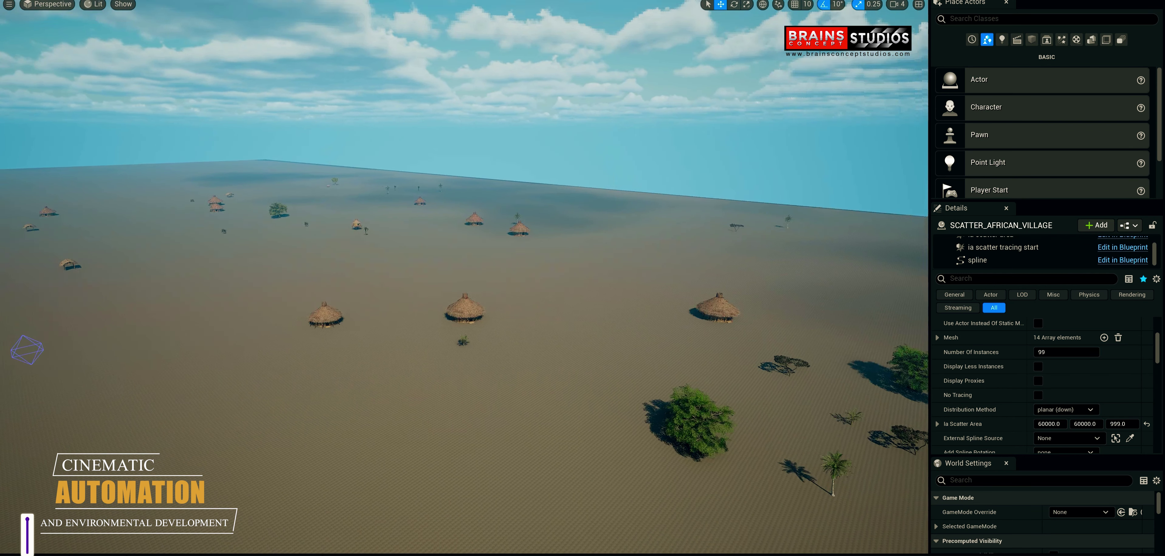
right_drag(416, 290, 385, 323)
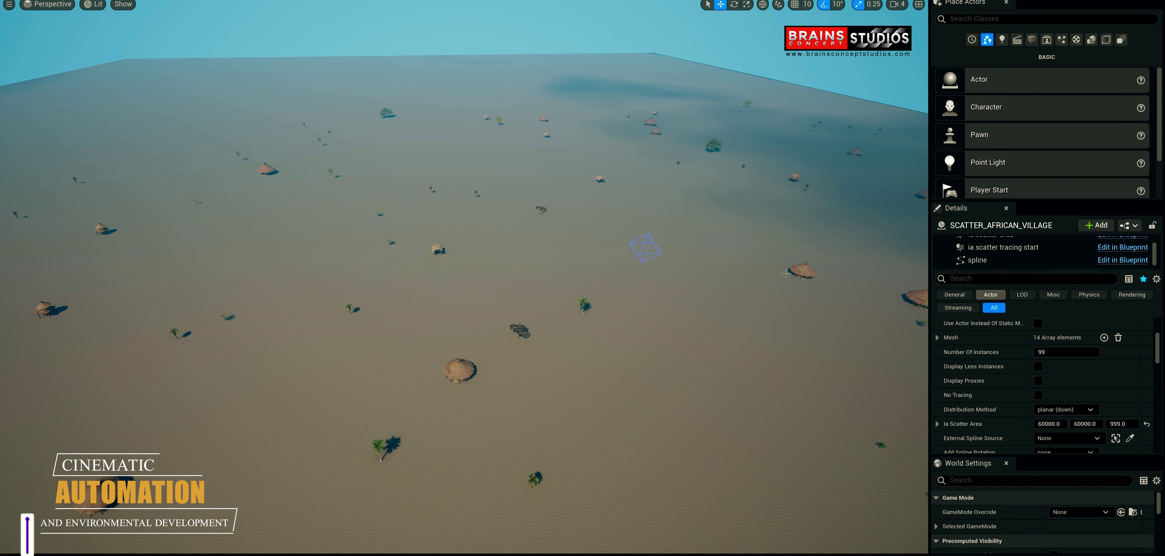
right_drag(463, 278, 573, 273)
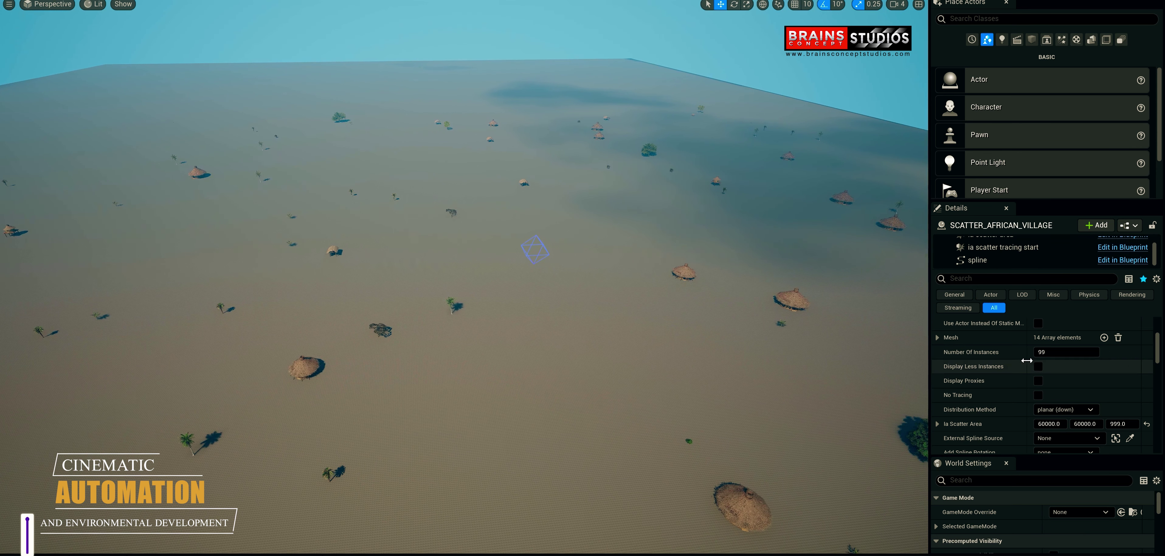
click(1059, 356)
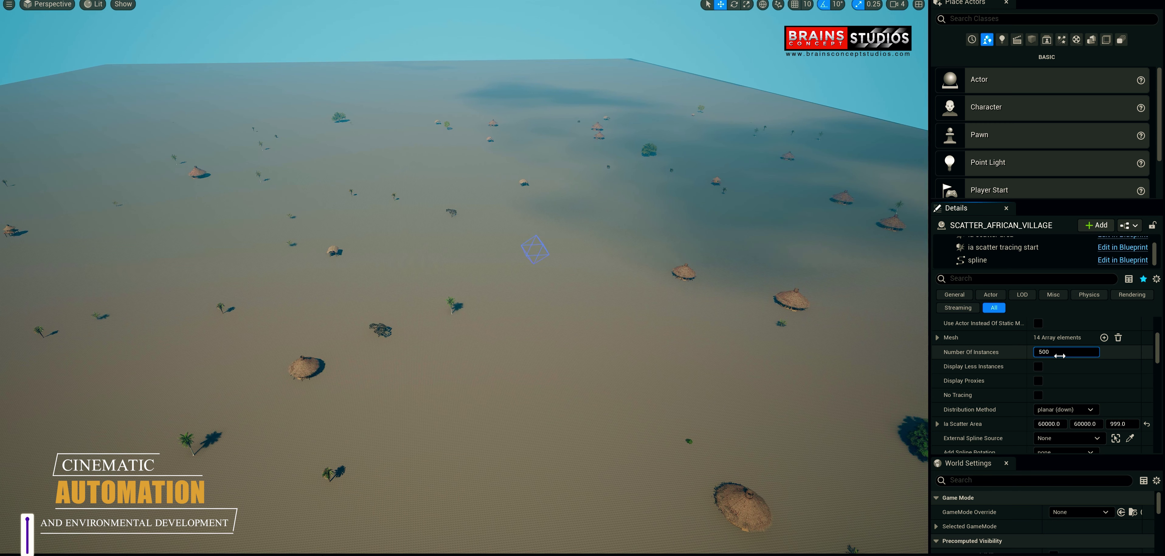
key(Return)
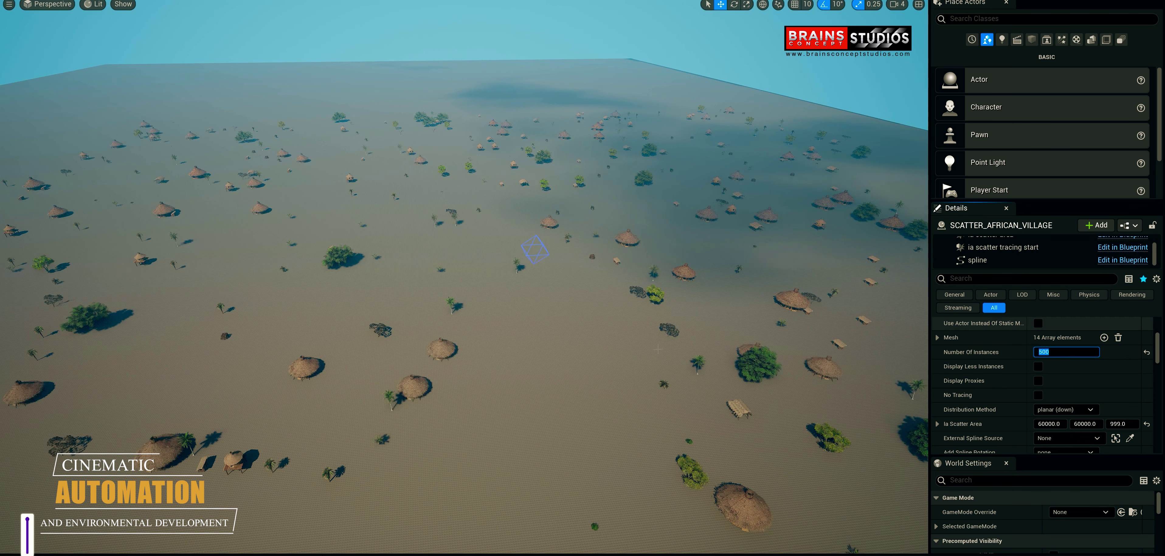
- Raise the village scatter's Number Of Instances to 2000
right_drag(464, 278, 402, 276)
right_drag(478, 248, 480, 253)
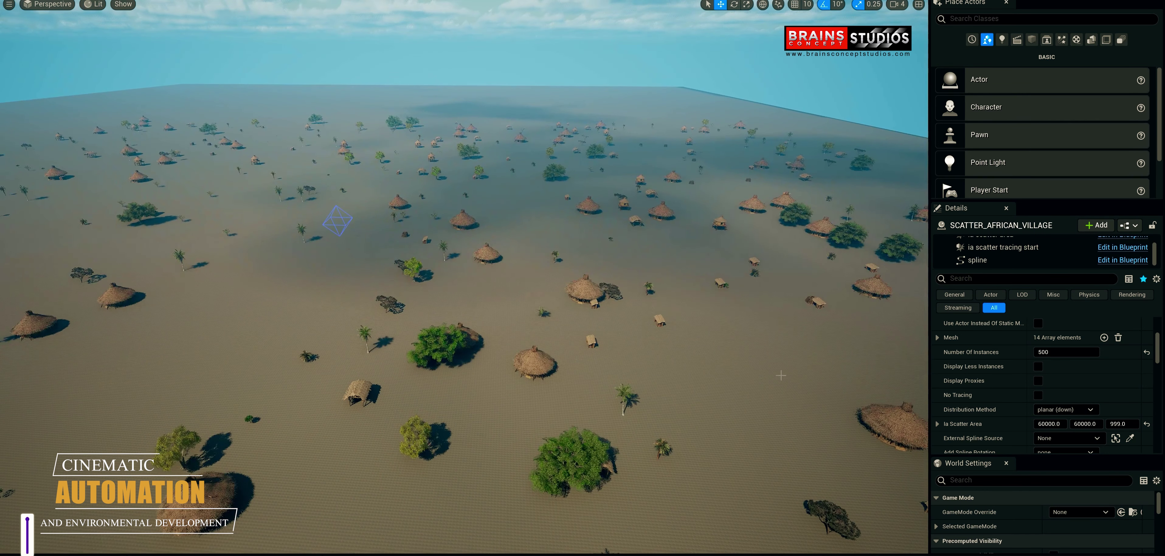
click(1071, 353)
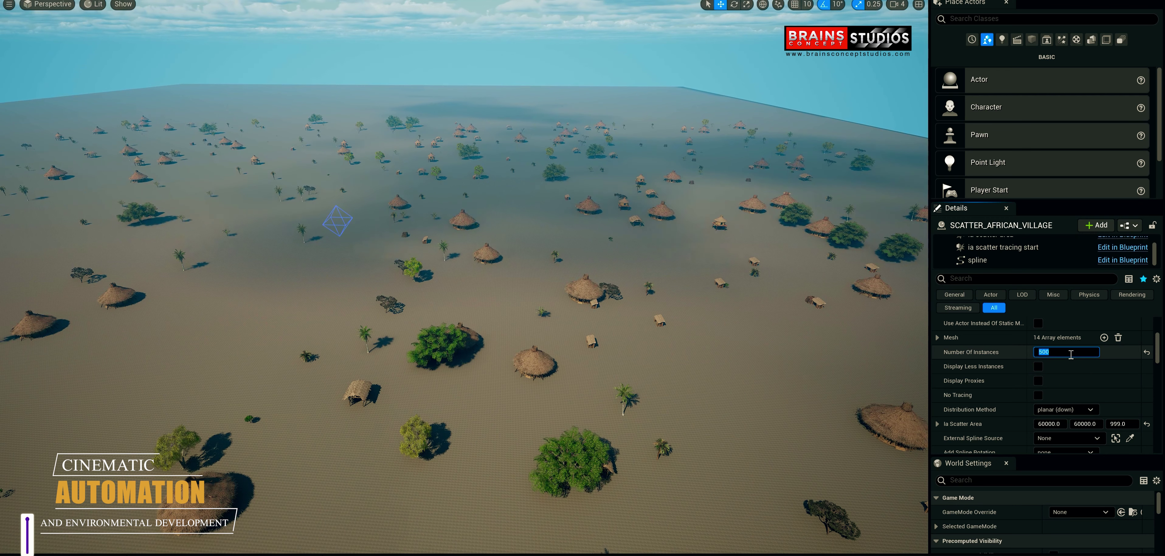
text(2000)
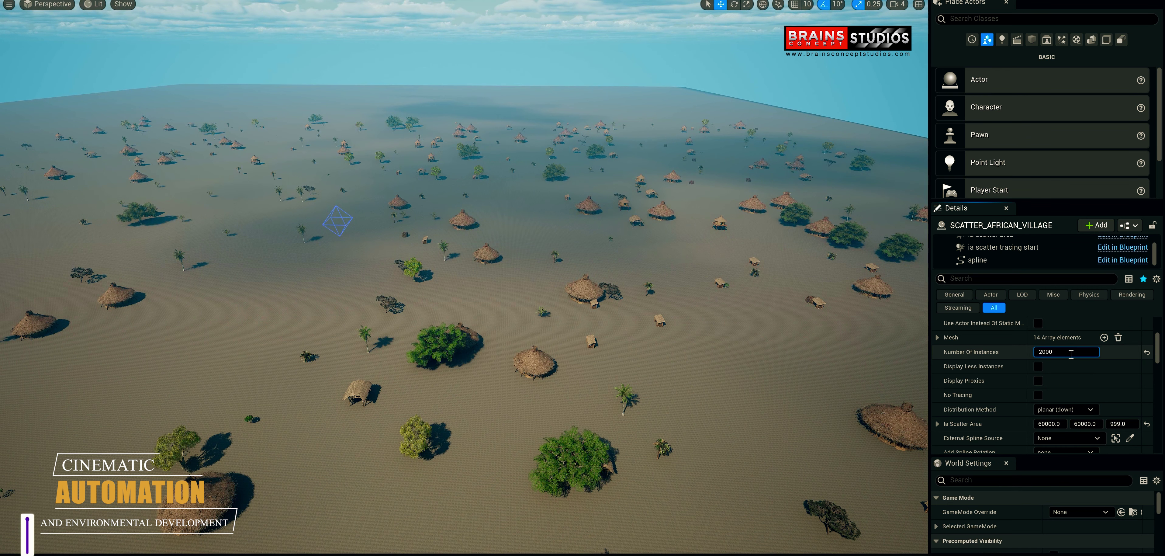
key(Return)
- Raise the village scatter's Number Of Instances to 4000
right_drag(373, 386, 372, 349)
mouse_move(480, 228)
right_down()
mouse_move(461, 227)
mouse_move(497, 224)
right_up()
right_drag(864, 317, 854, 324)
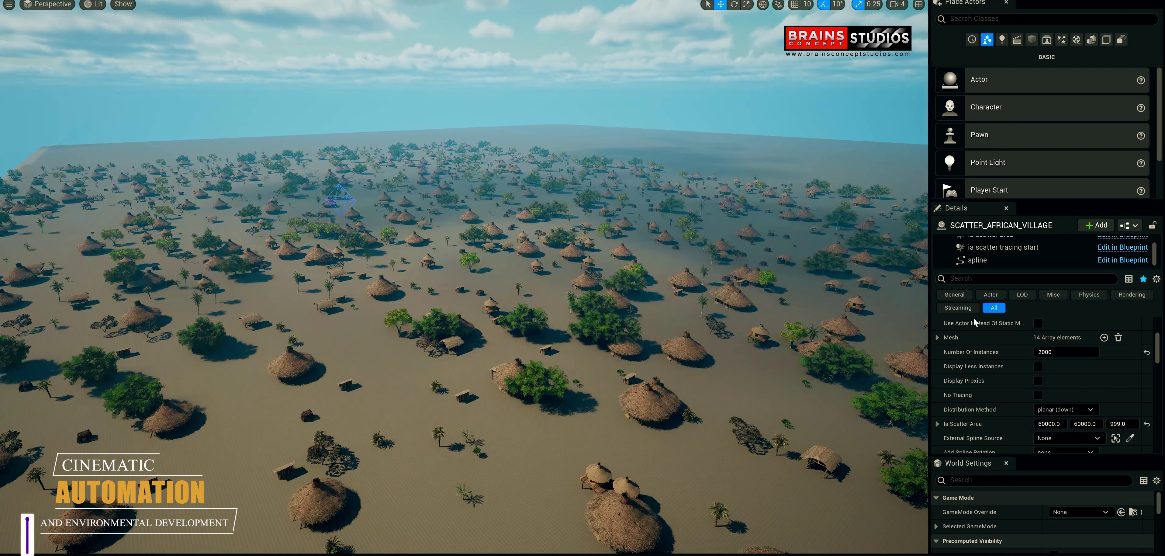
click(1079, 351)
text(4)
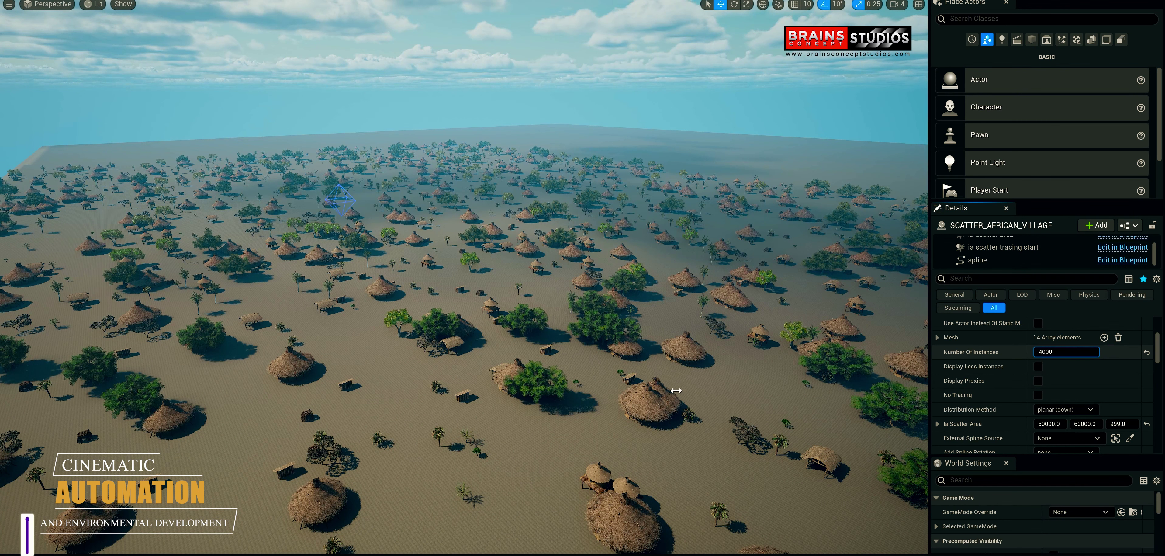
mouse_move(624, 358)
right_down()
mouse_move(624, 426)
mouse_move(645, 430)
mouse_move(690, 364)
mouse_move(660, 359)
mouse_move(646, 334)
mouse_move(623, 343)
mouse_move(656, 347)
mouse_move(665, 376)
mouse_move(623, 354)
right_up()
- Inspect the village meshes in the Nanite Triangles visualization and switch the viewport back to Lit
key(w)
key(q)
key(a)
key(a)
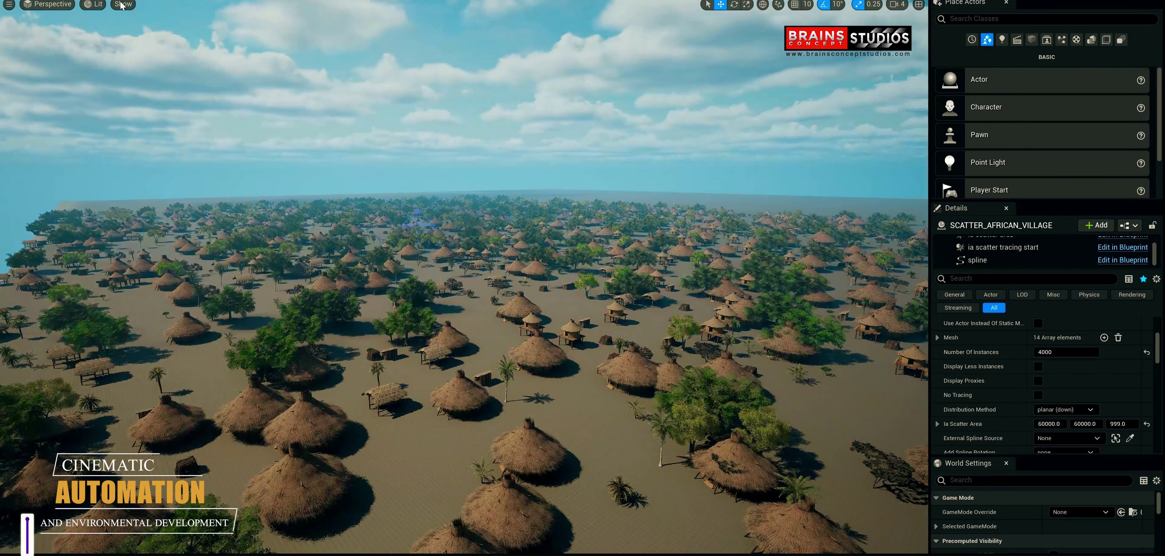
click(94, 4)
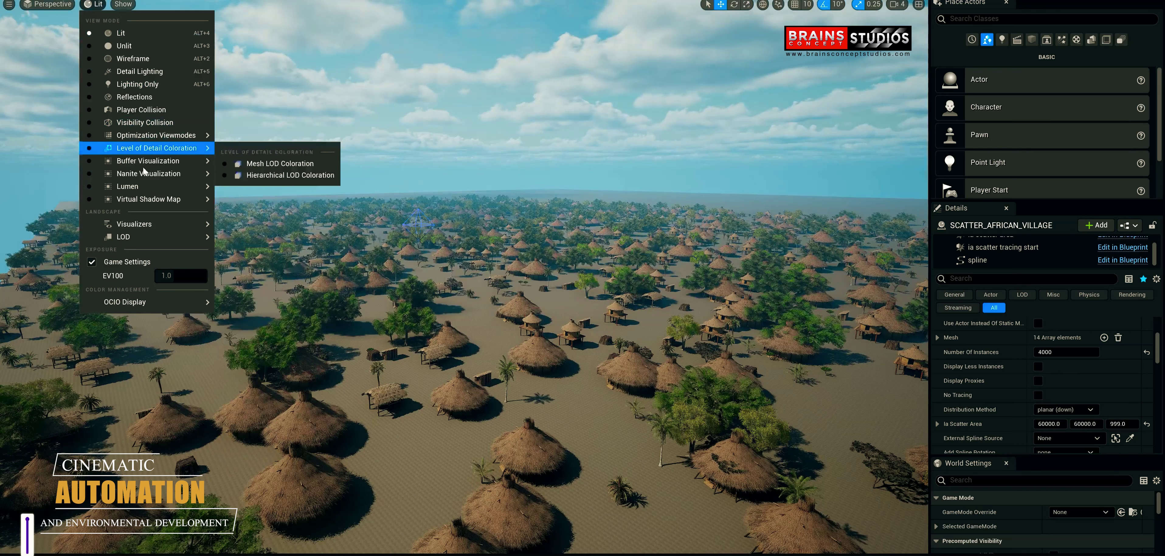
mouse_move(170, 175)
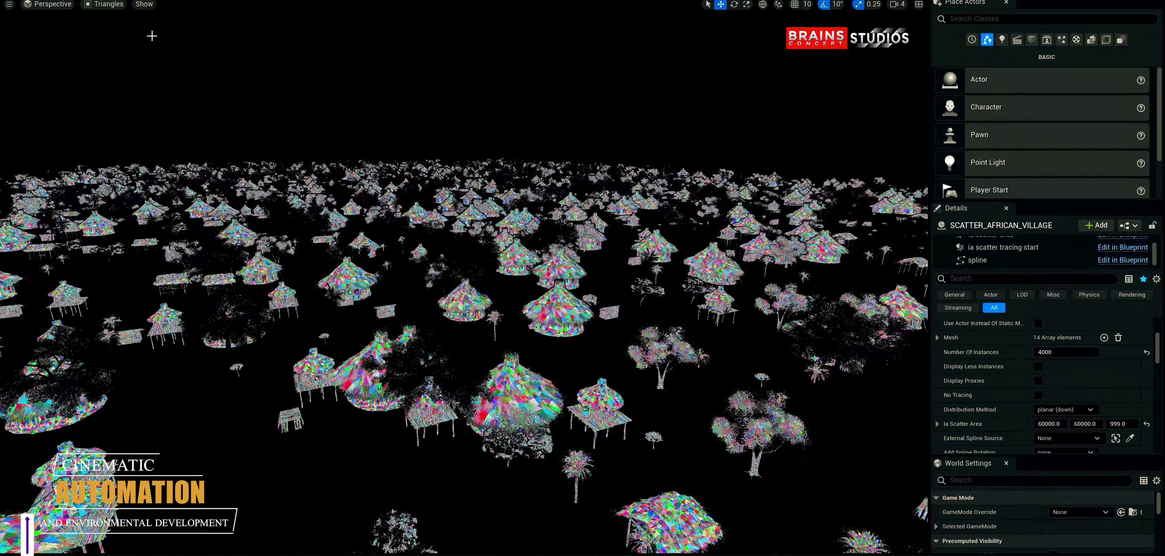
click(105, 4)
click(111, 35)
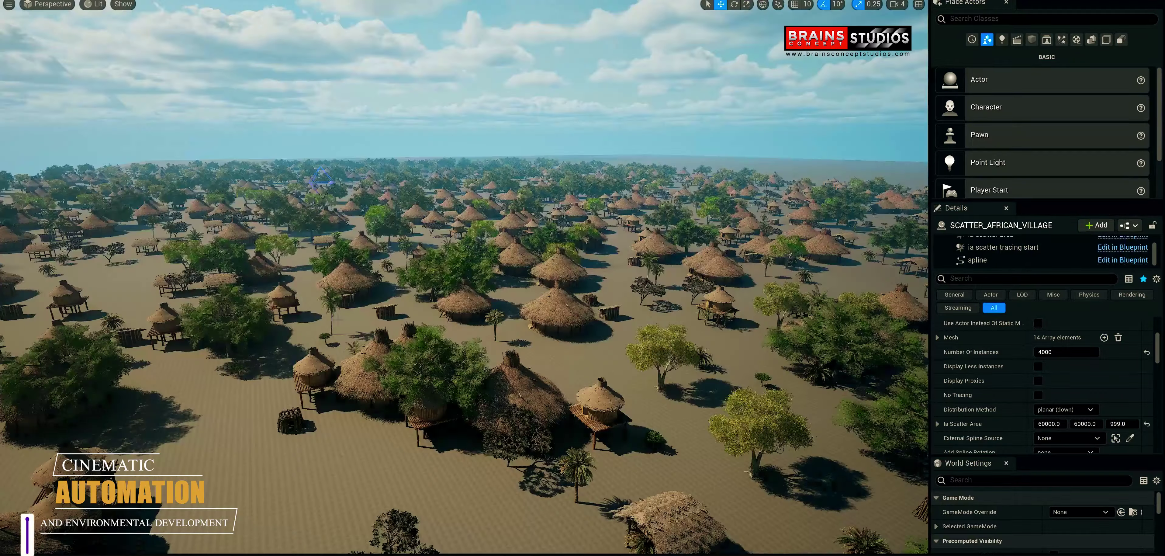
- Raise the village scatter's Number Of Instances to 6000
right_drag(464, 278, 469, 353)
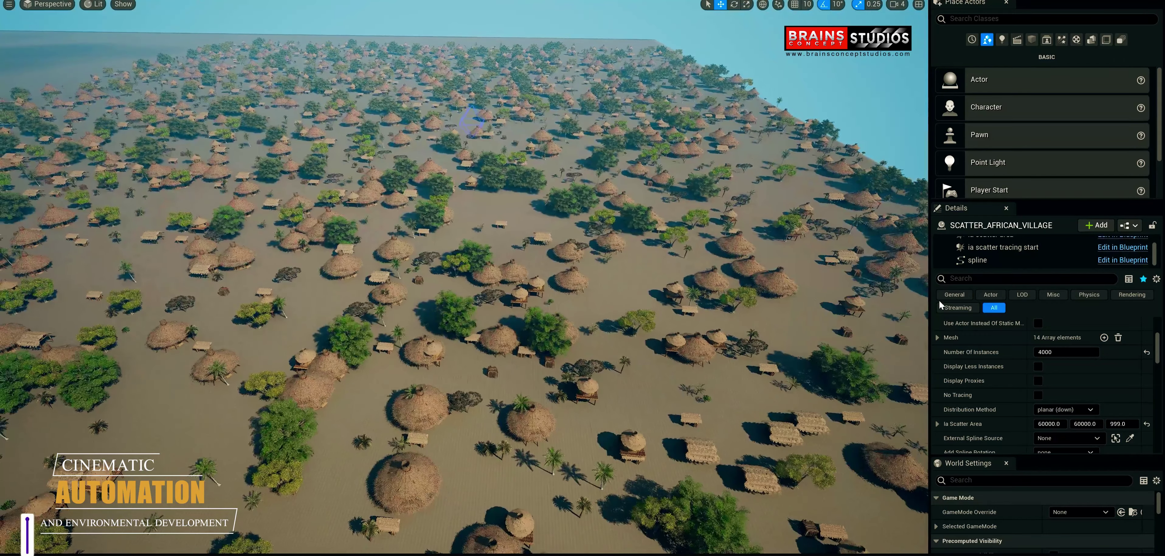
click(1065, 352)
text(6)
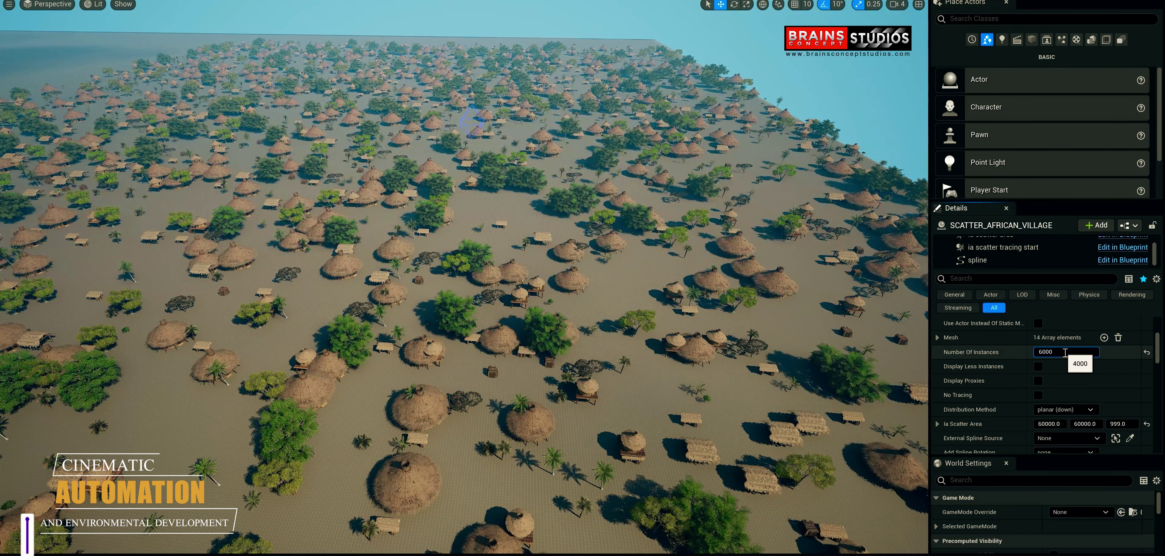
key(Return)
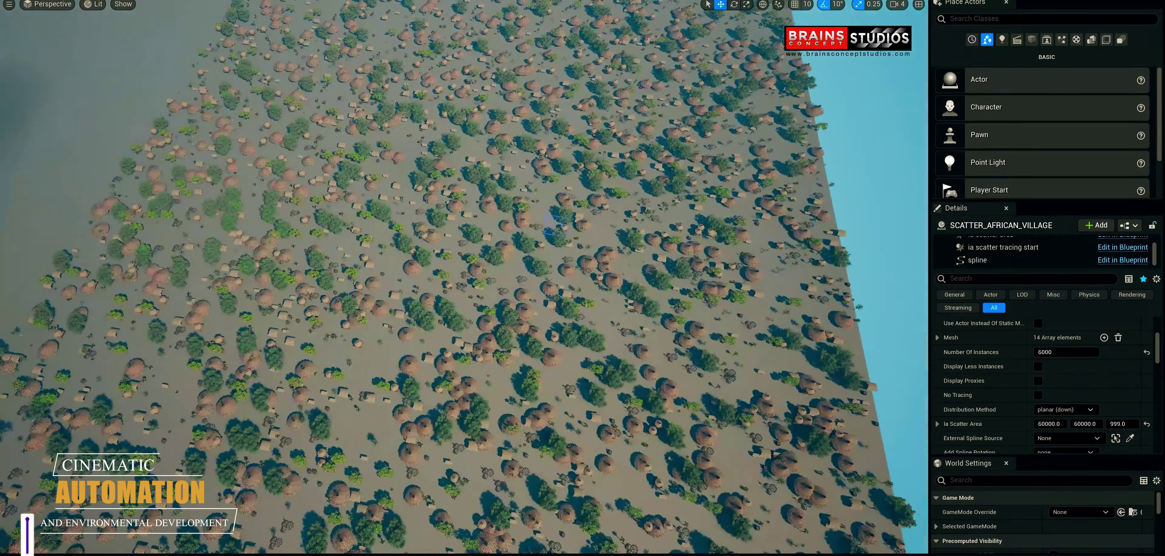
- Set the village scatter's Instance Look At option to z and view the layout from above
scroll(1003, 391, down, 10)
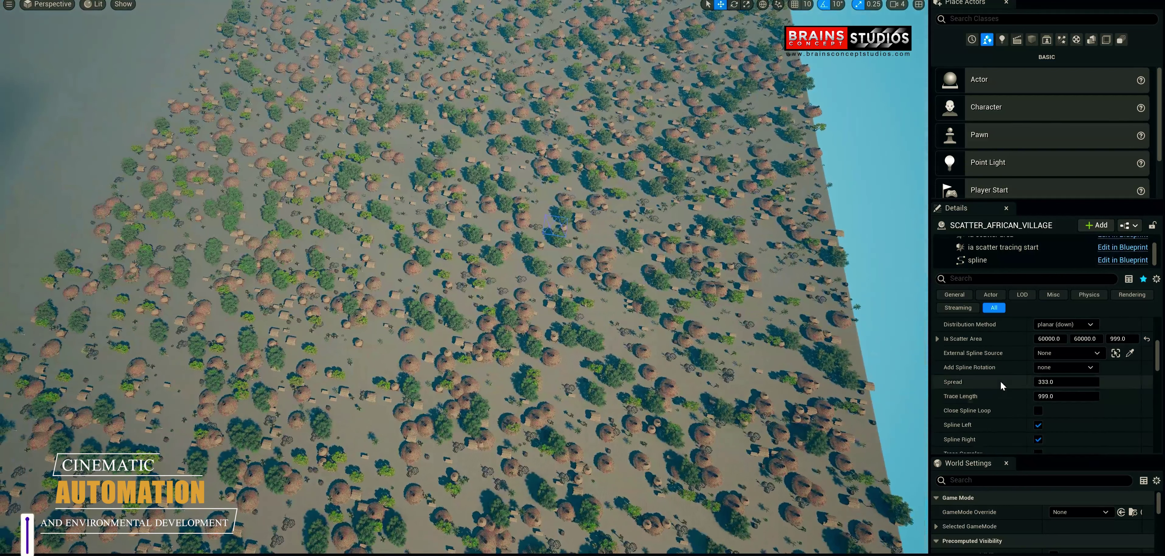
scroll(1020, 371, down, 5)
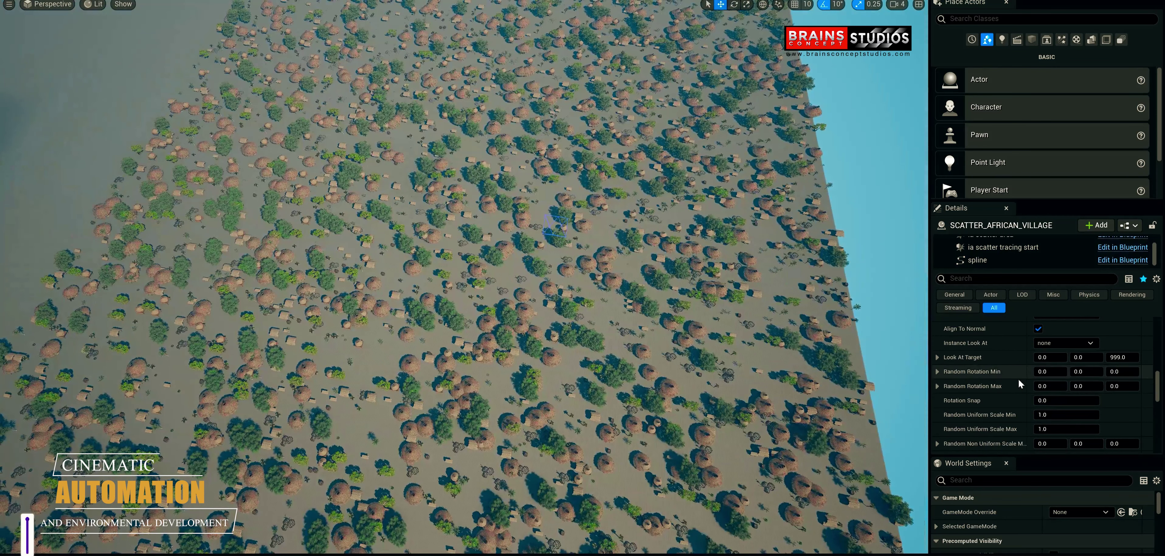
click(1062, 343)
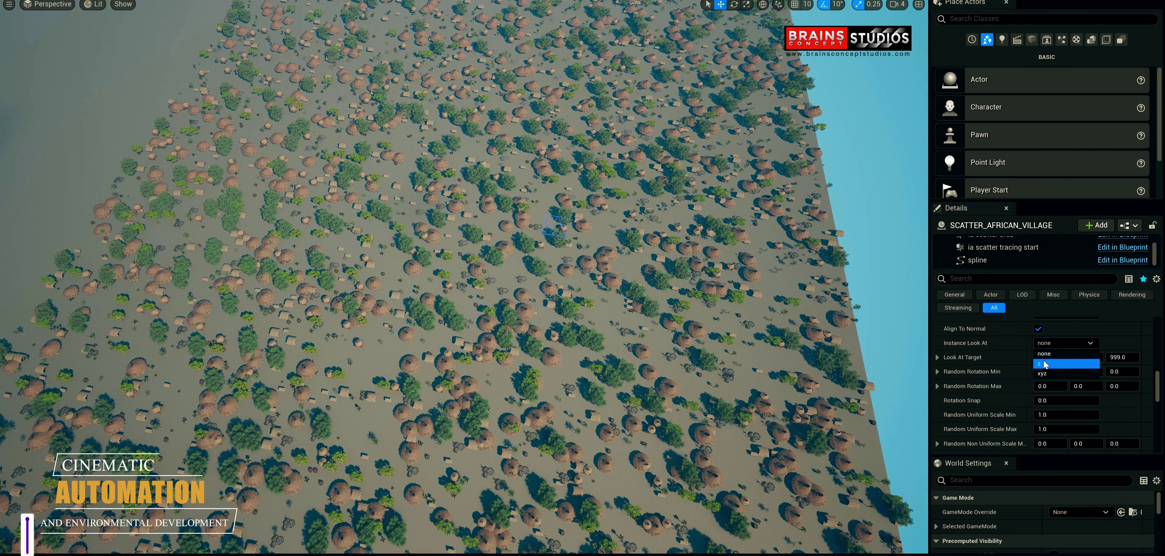
click(1045, 364)
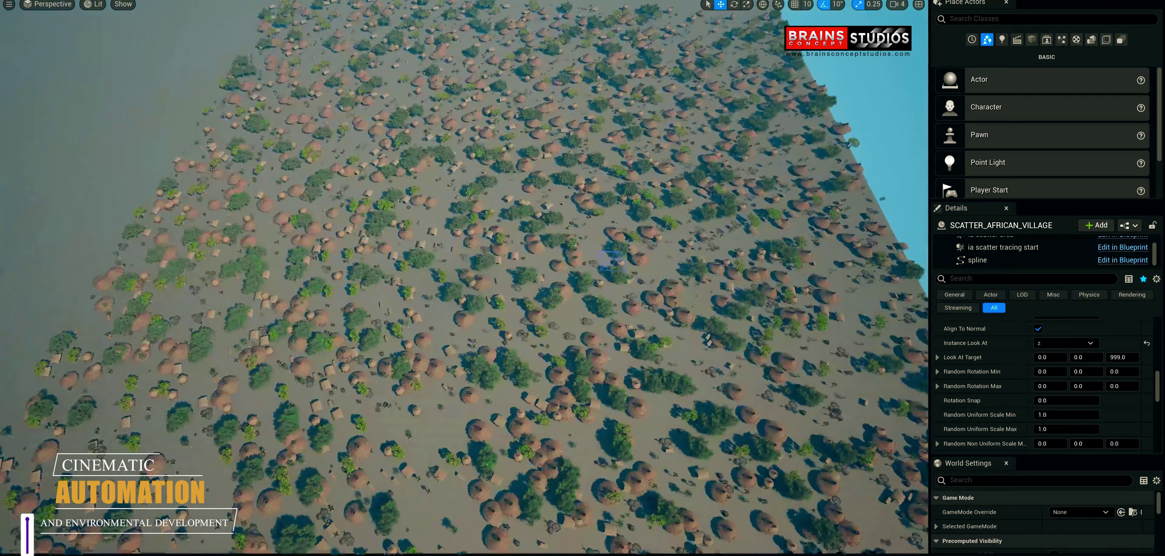
key(w)
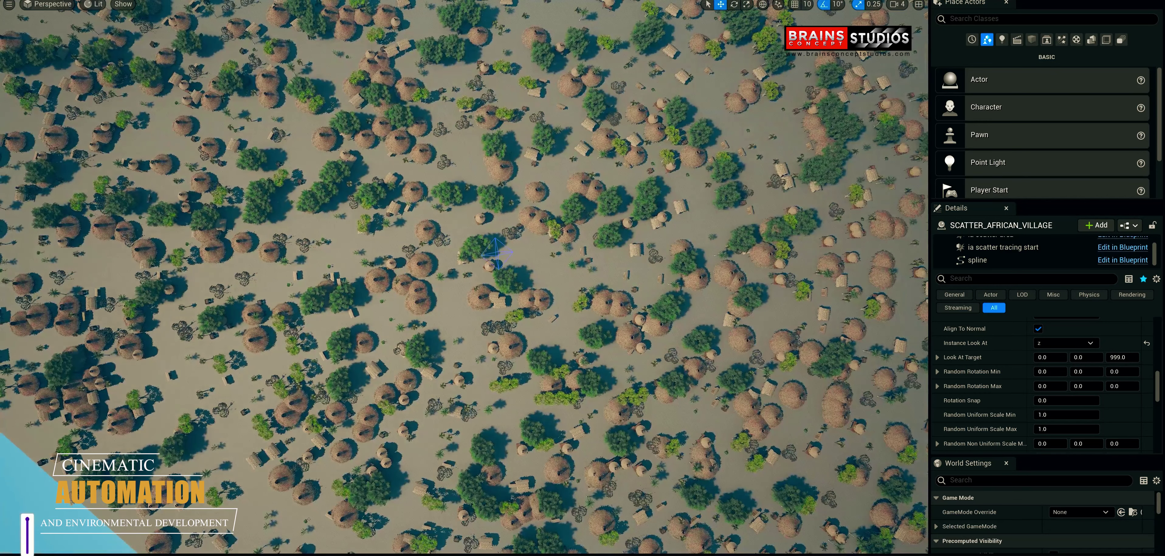
- Set the village scatter's Instance Look At option to none and view the village from above and near ground level
right_drag(657, 201, 610, 201)
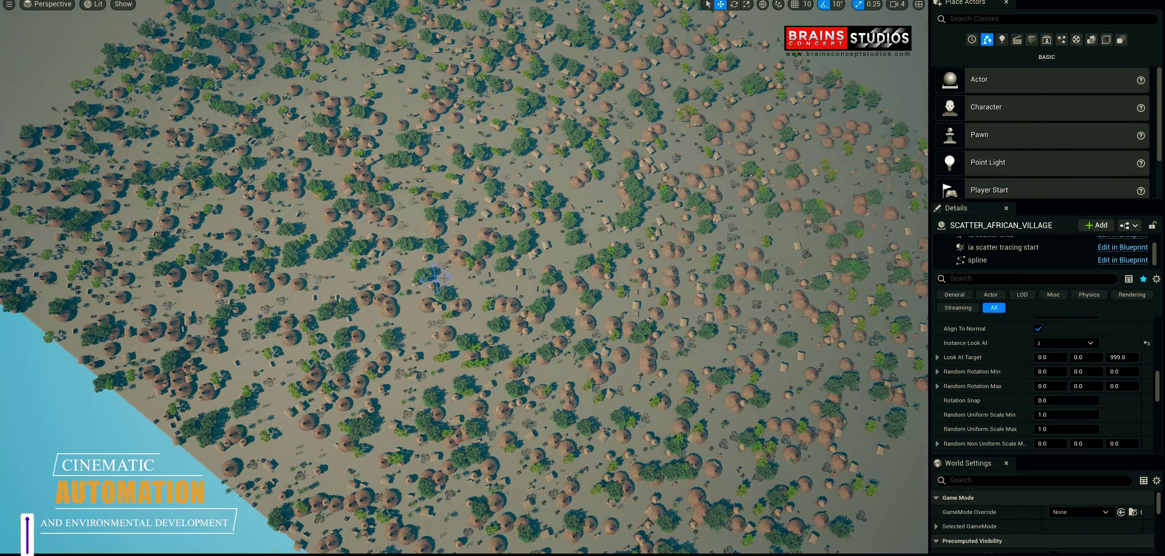
click(1054, 343)
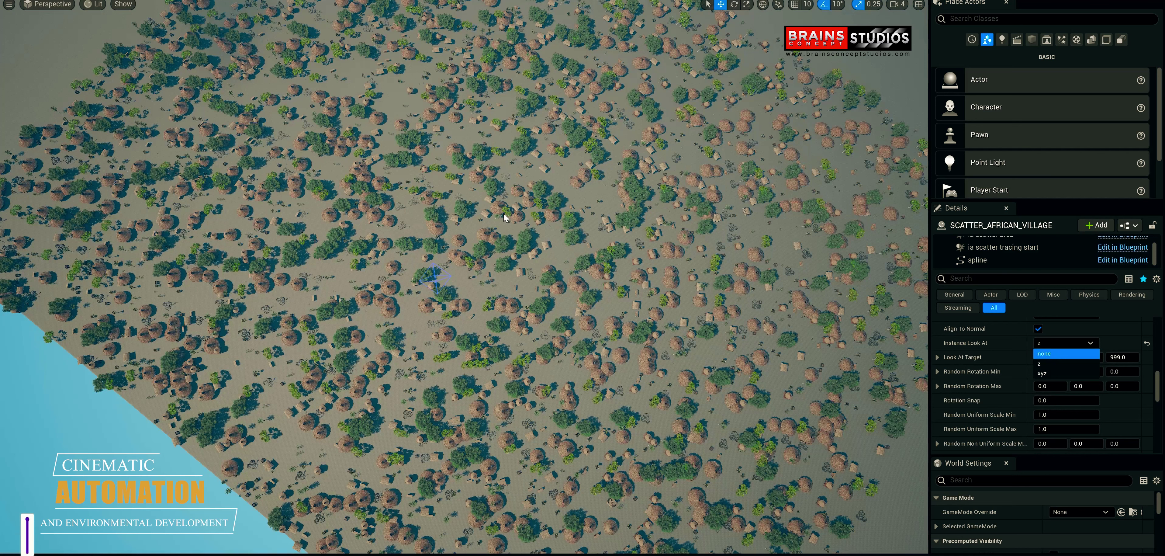
key(Return)
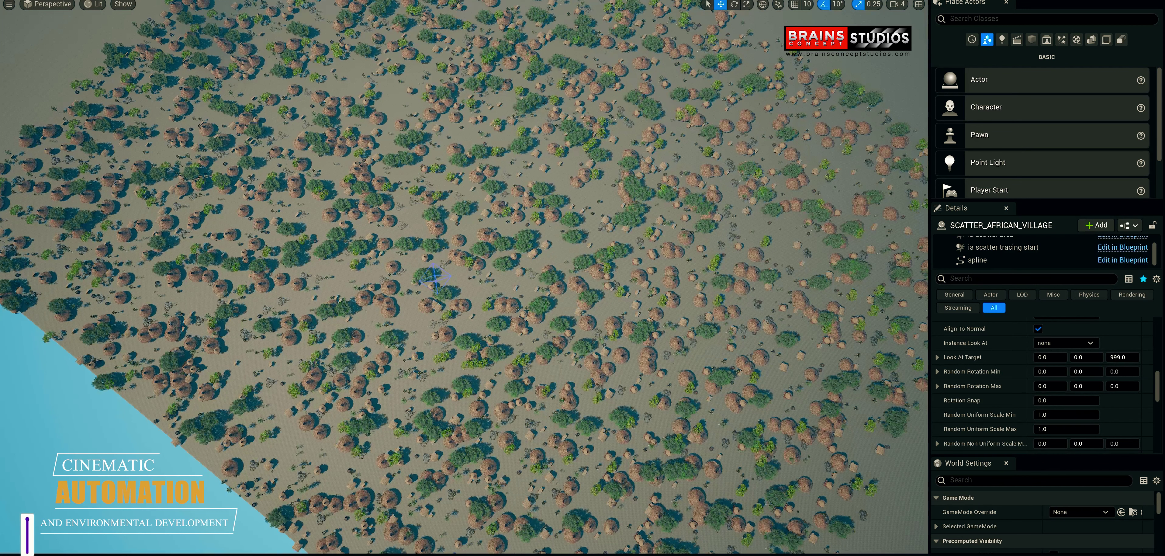
key(w)
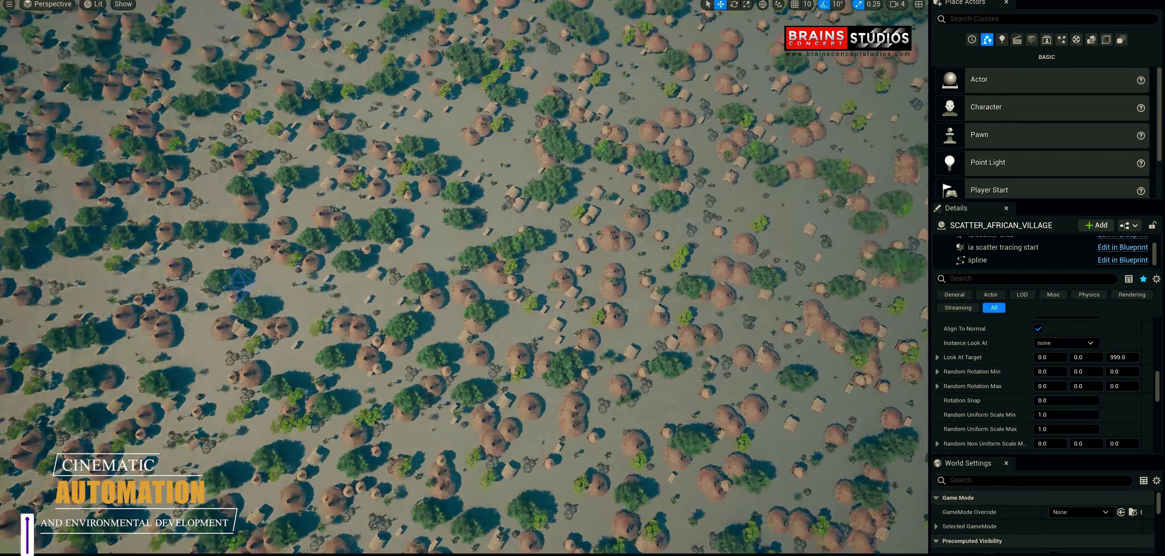
key(w)
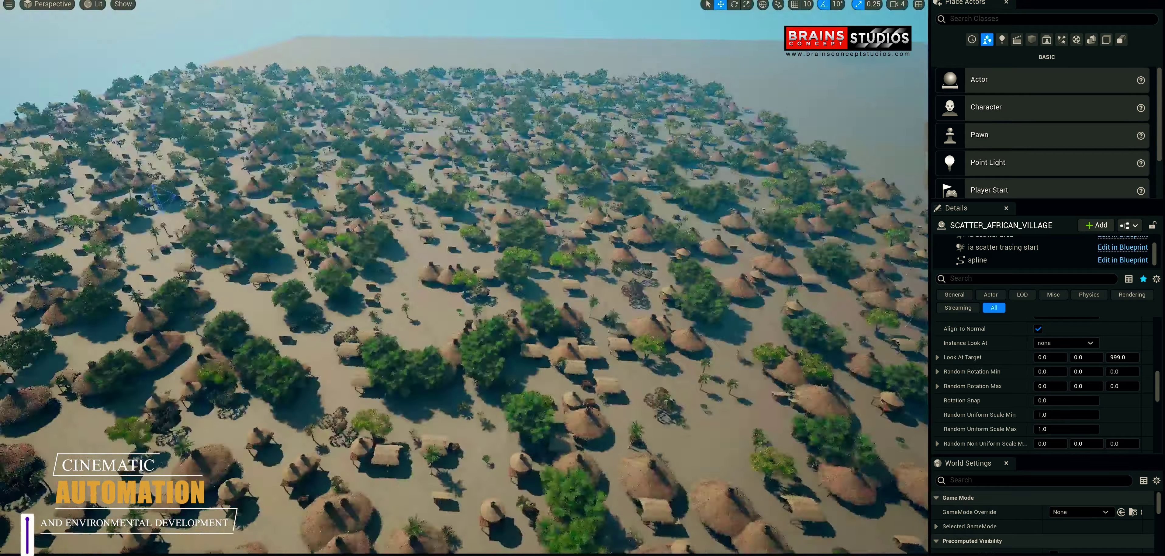
key(w)
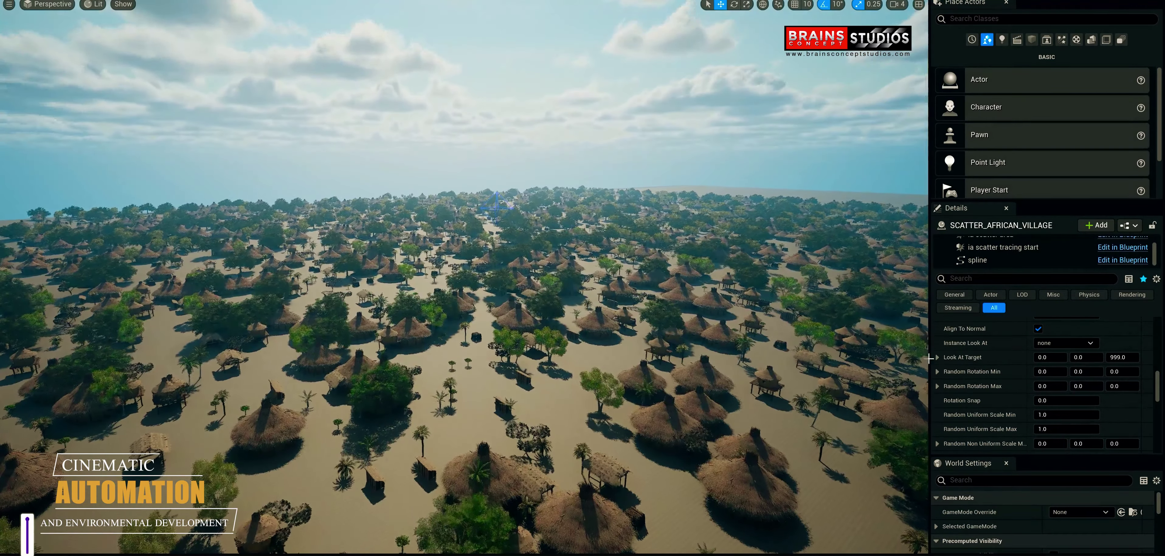
- Set the village scatter's Seed to 2 and review the rearranged layout from above
scroll(992, 369, up, 5)
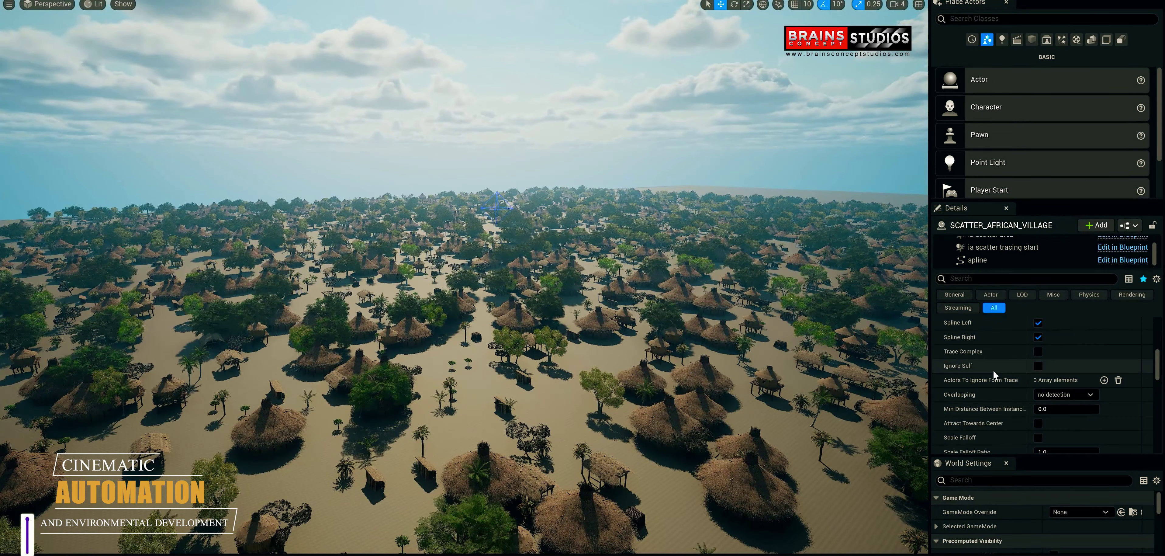
scroll(993, 370, up, 5)
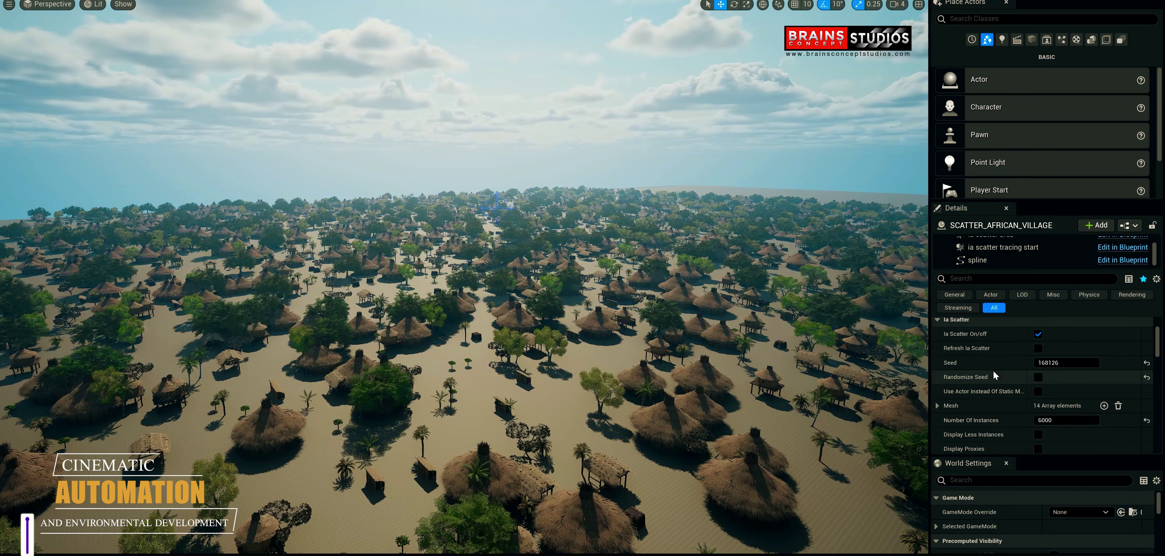
click(1057, 367)
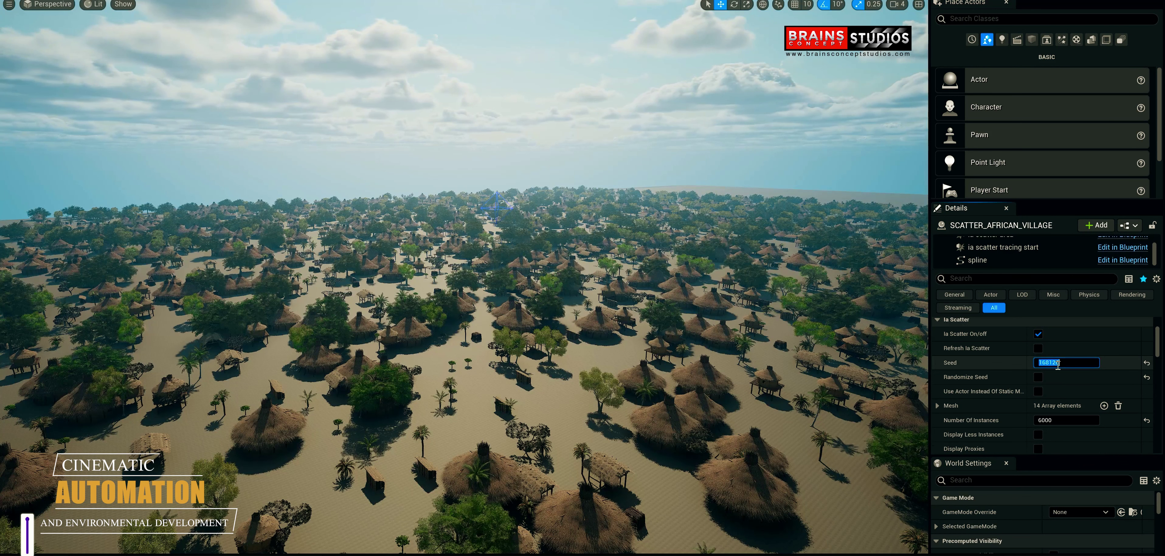
text(2)
key(Return)
right_drag(567, 322, 601, 339)
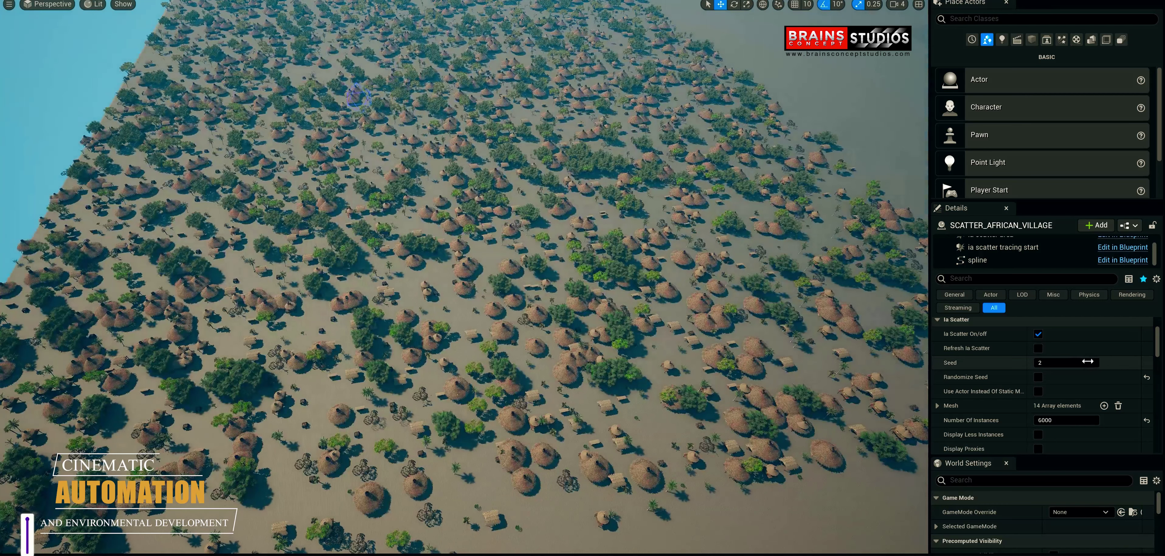
- Set the village scatter's Seed to 3 and view the village closer to the ground
click(1089, 362)
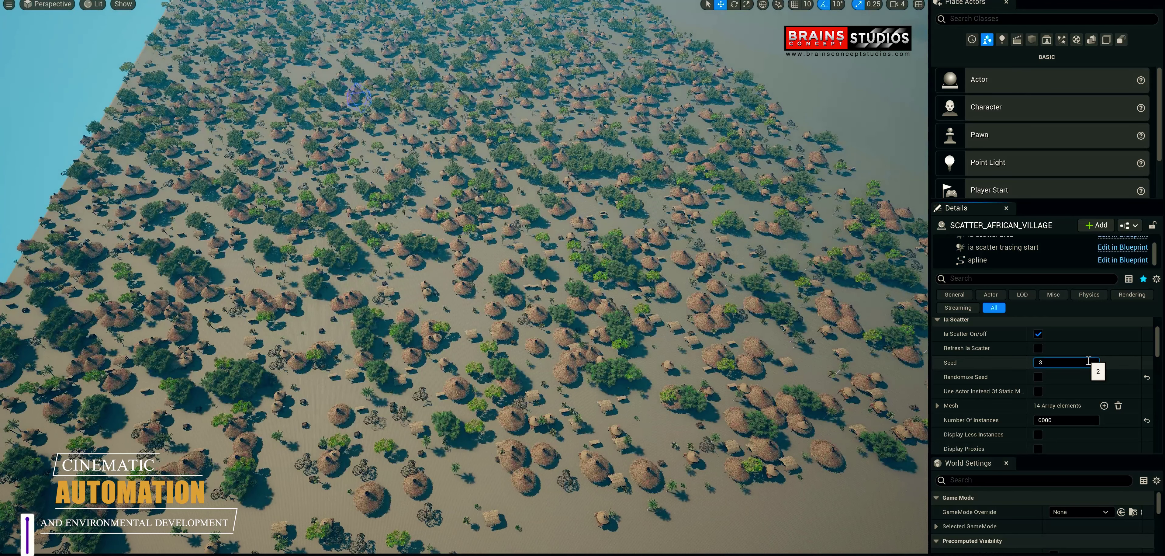
text(3)
key(Return)
right_drag(673, 374, 673, 302)
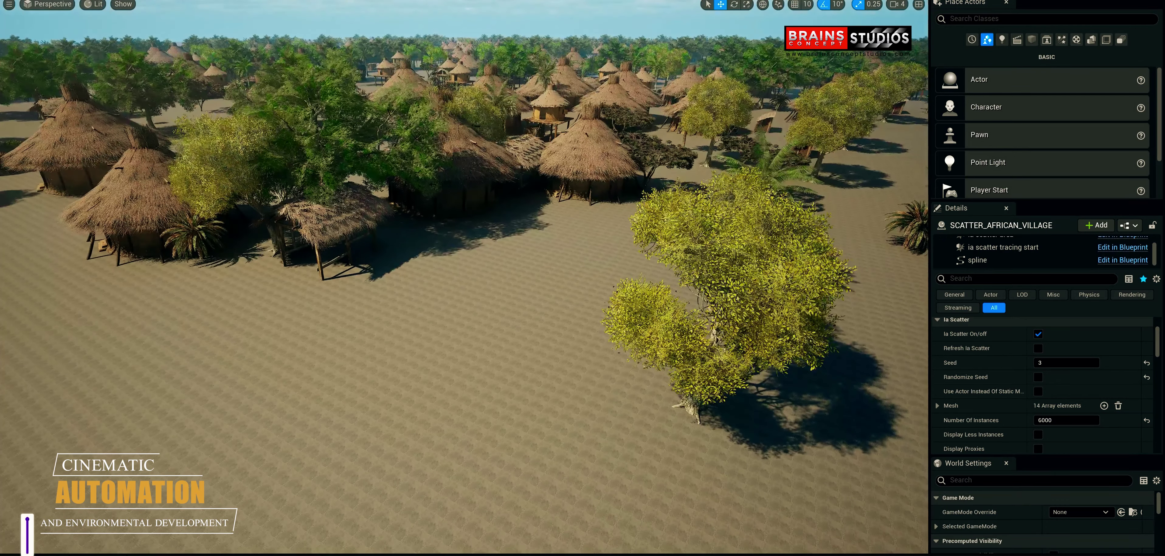
- Place a LINE_WOODS spline prop on the open ground before the huts and duplicate it beside the original
drag(4, 362, 307, 372)
right_drag(307, 371, 344, 408)
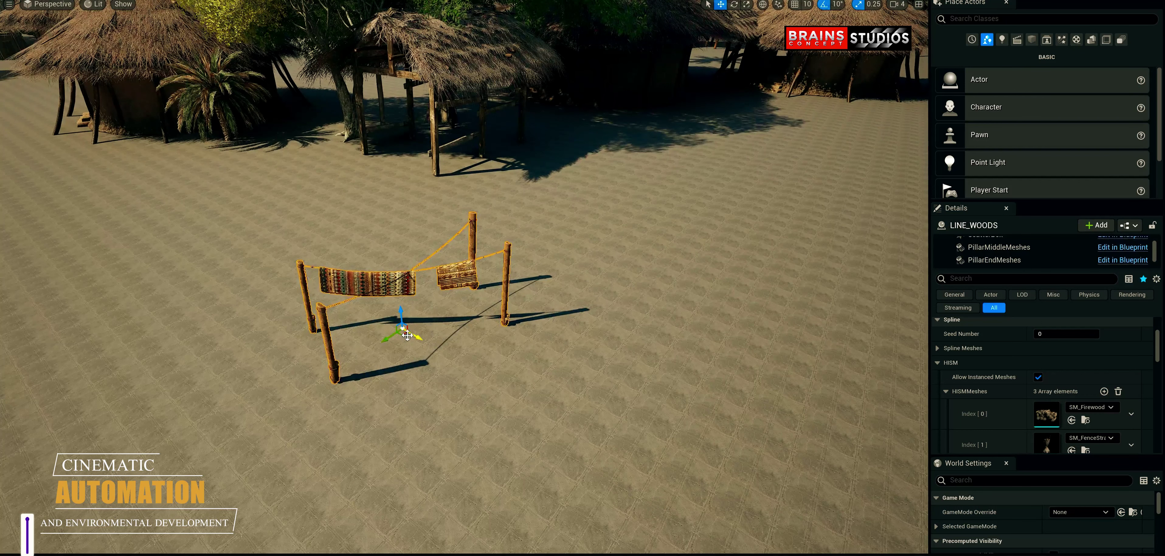
alt+drag(401, 335, 627, 338)
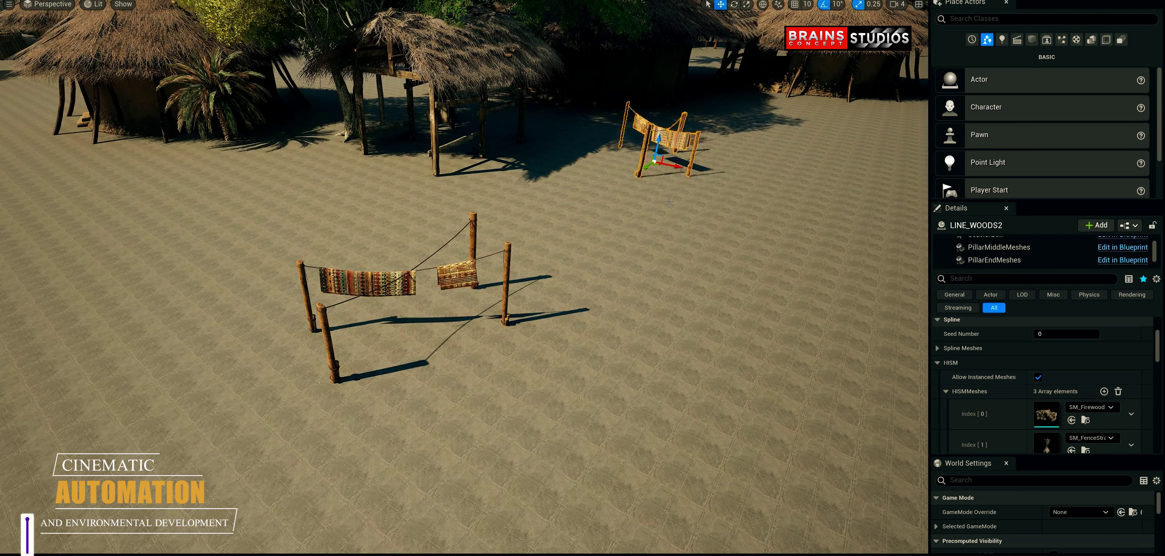
drag(663, 170, 677, 182)
right_drag(698, 174, 759, 174)
drag(586, 159, 655, 163)
key(f)
alt+drag(653, 218, 511, 150)
alt+drag(655, 263, 655, 231)
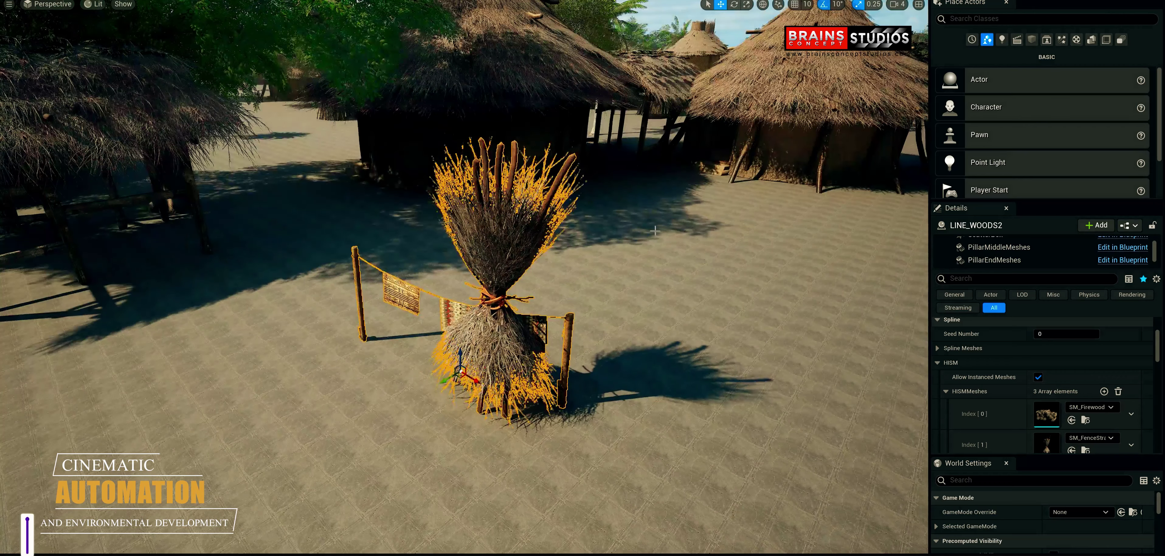
- Show the spline points and stretch the duplicated LINE_WOODS spline into a long row of props across the open ground
key(g)
right_drag(655, 231, 569, 379)
key(s)
key(g)
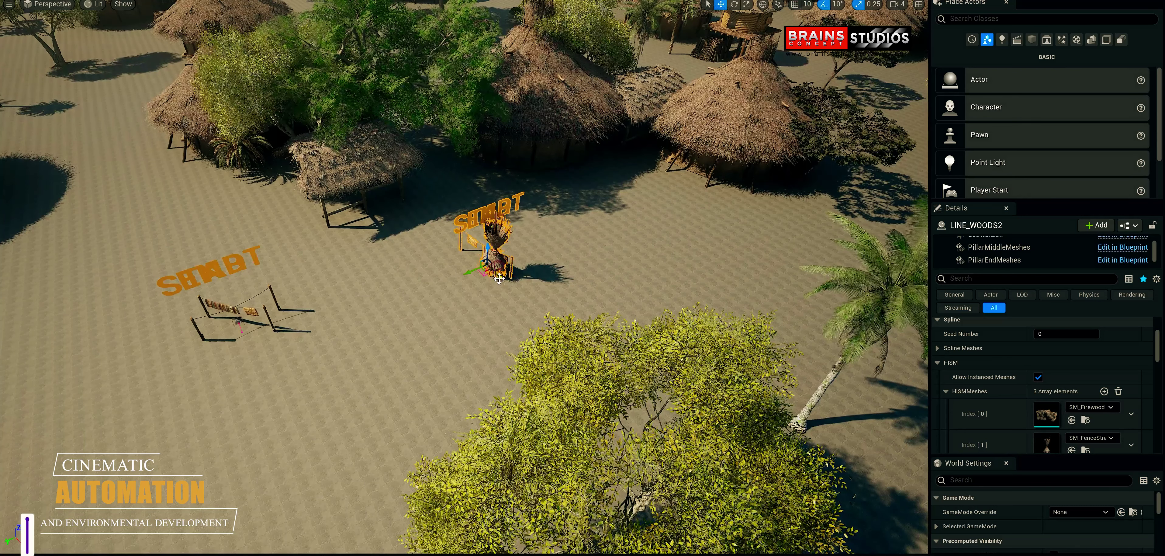
drag(497, 270, 501, 285)
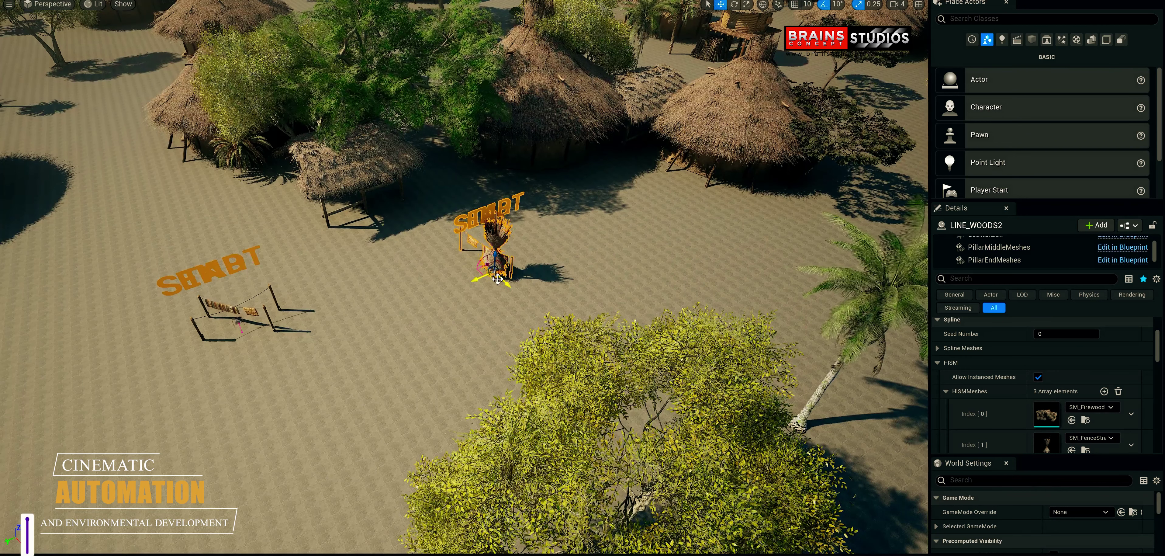
drag(441, 356, 179, 423)
right_drag(195, 348, 104, 416)
right_drag(322, 288, 231, 288)
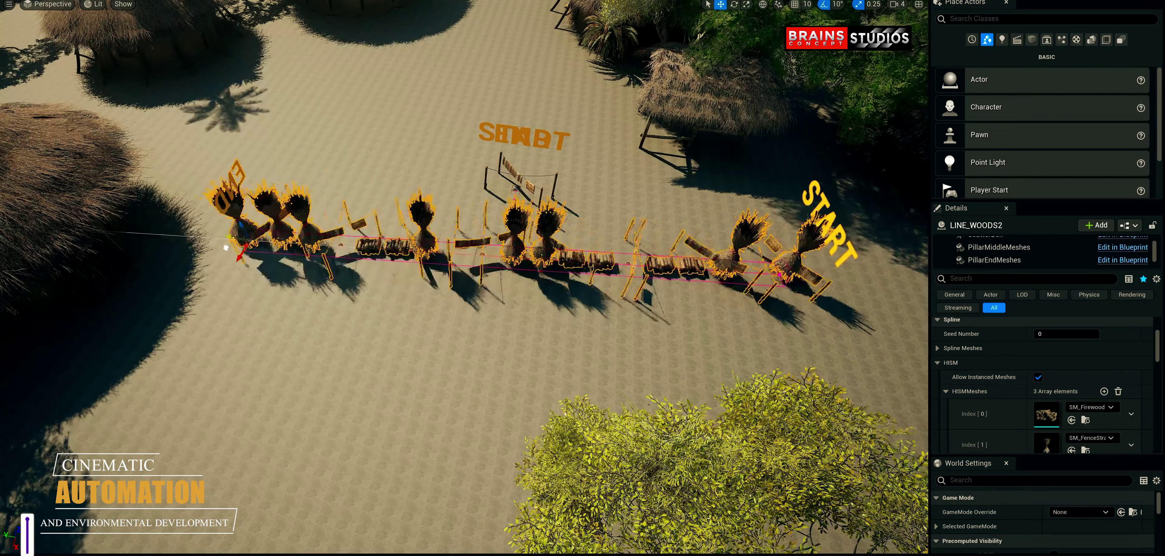
drag(171, 261, 118, 262)
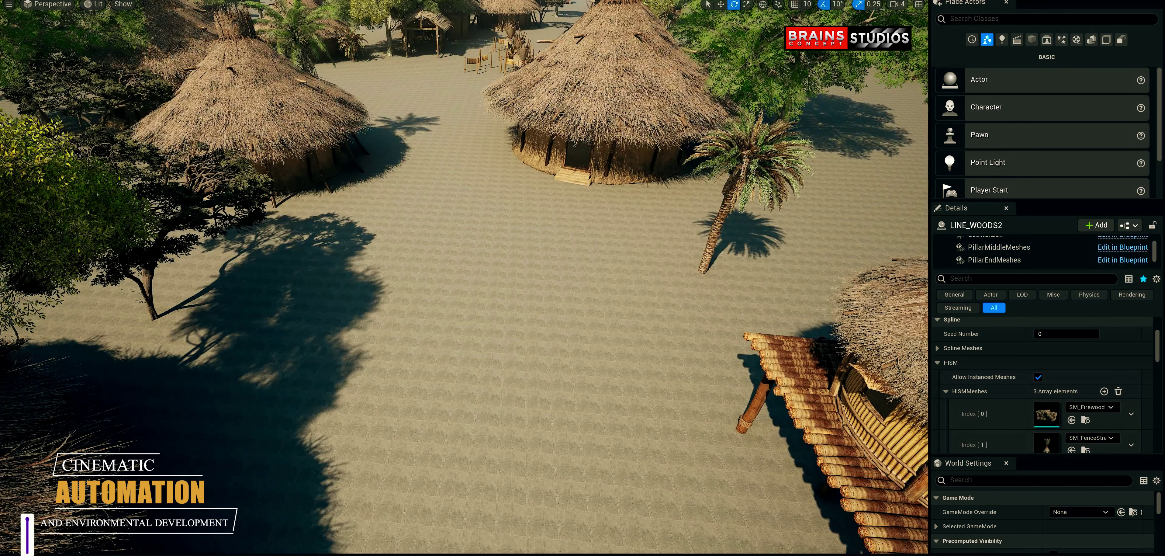
- Place a BP_SPL_WoodFence01 spline fence on the open ground near a hut and display its spline points
drag(325, 232, 634, 207)
key(f)
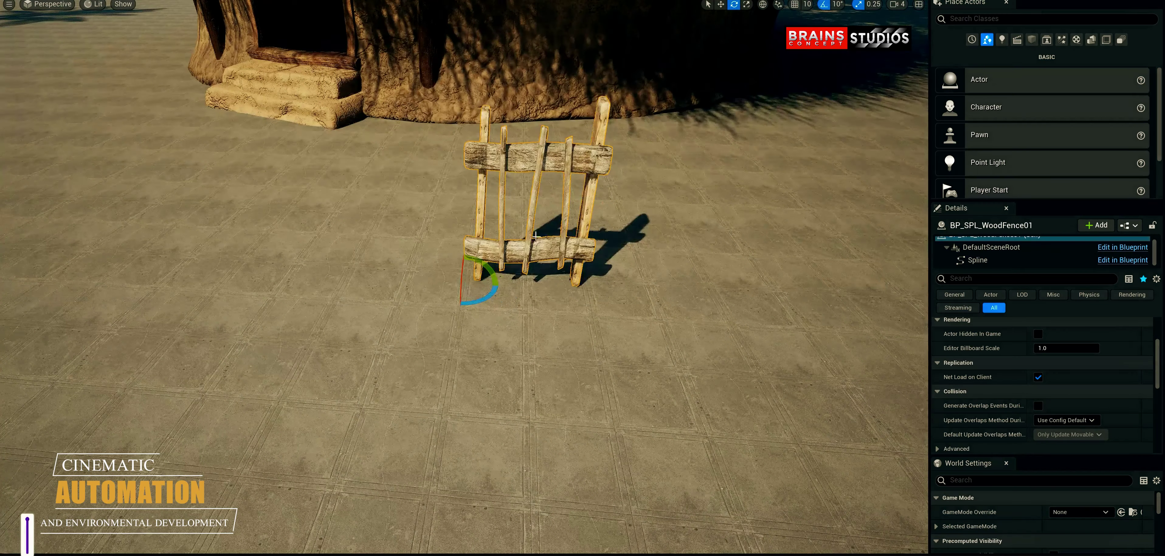
key(g)
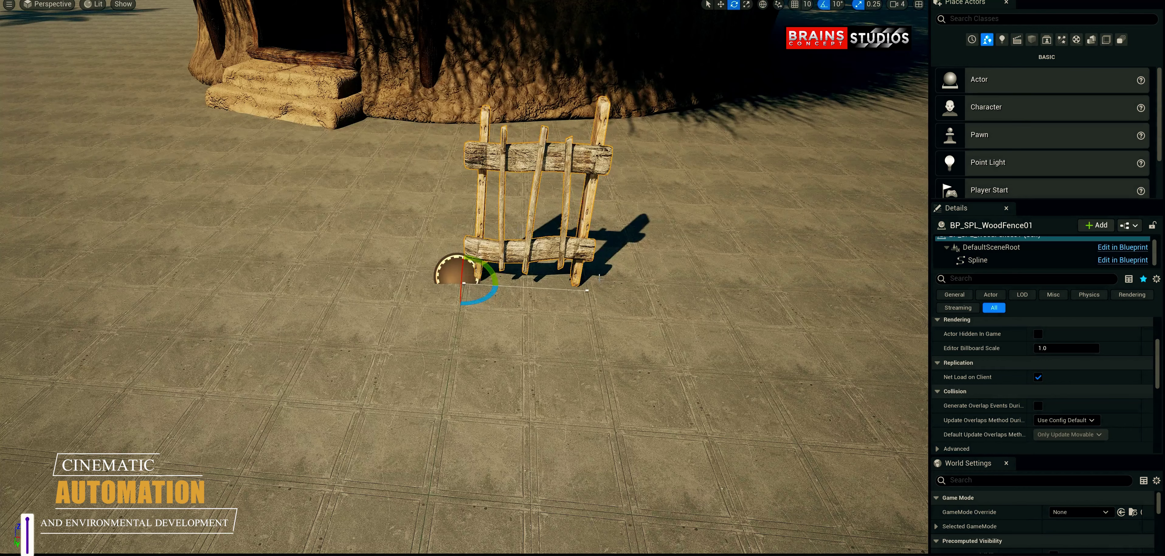
click(588, 289)
mouse_move(588, 240)
right_down()
mouse_move(588, 301)
mouse_move(585, 230)
right_up()
key(w)
key(f)
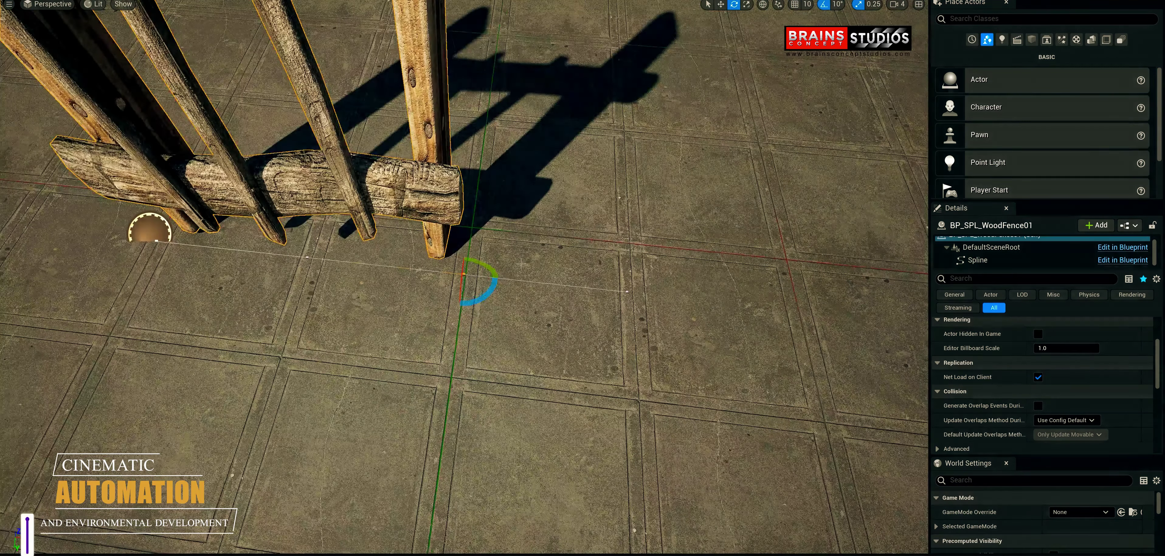
key(w)
right_drag(464, 278, 464, 277)
click(553, 218)
drag(551, 220, 446, 140)
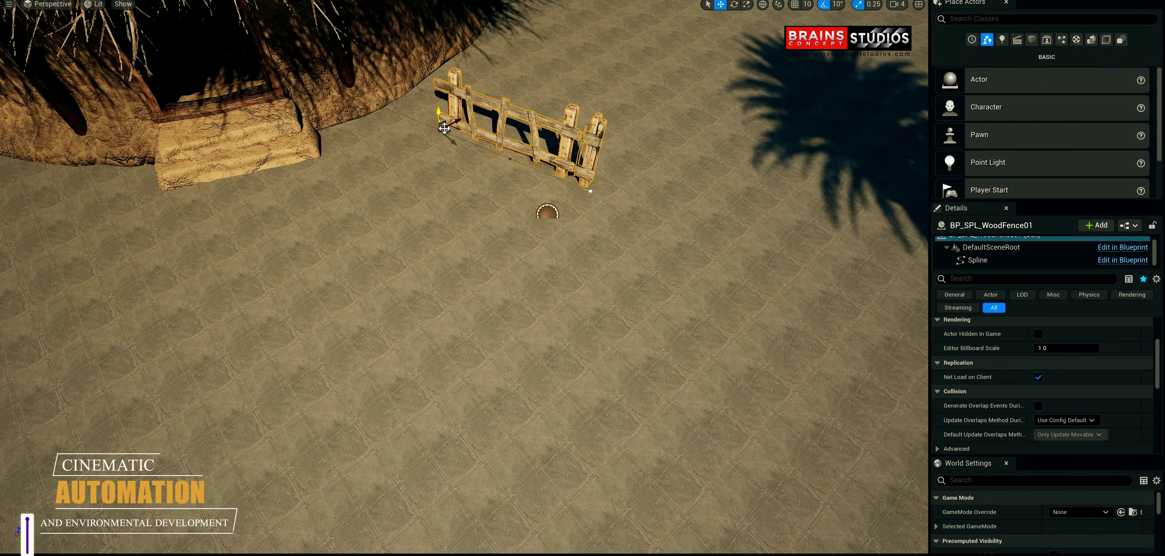
key(ctrl+z)
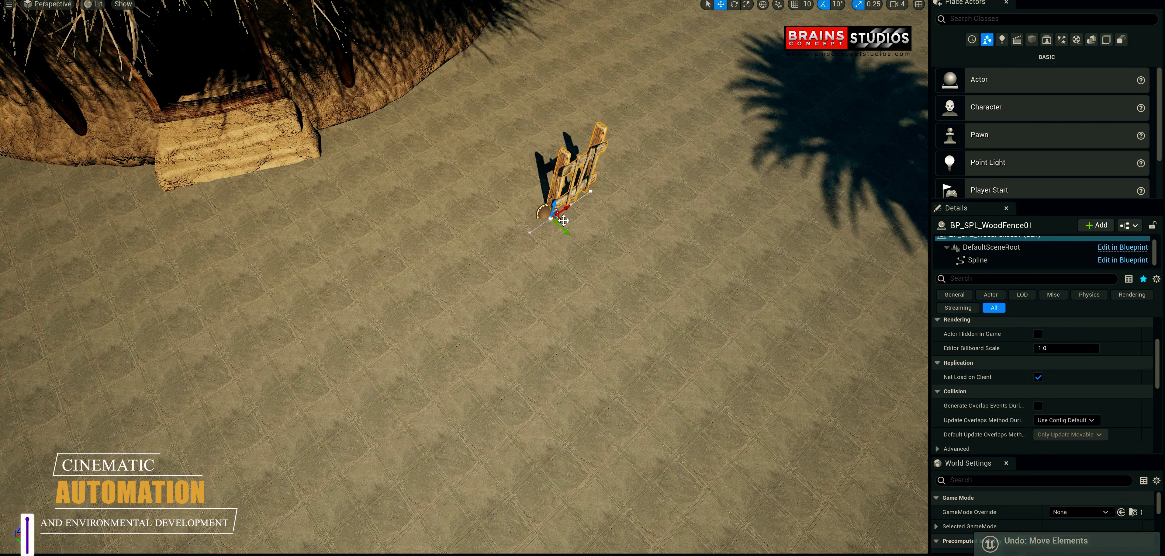
drag(552, 219, 455, 99)
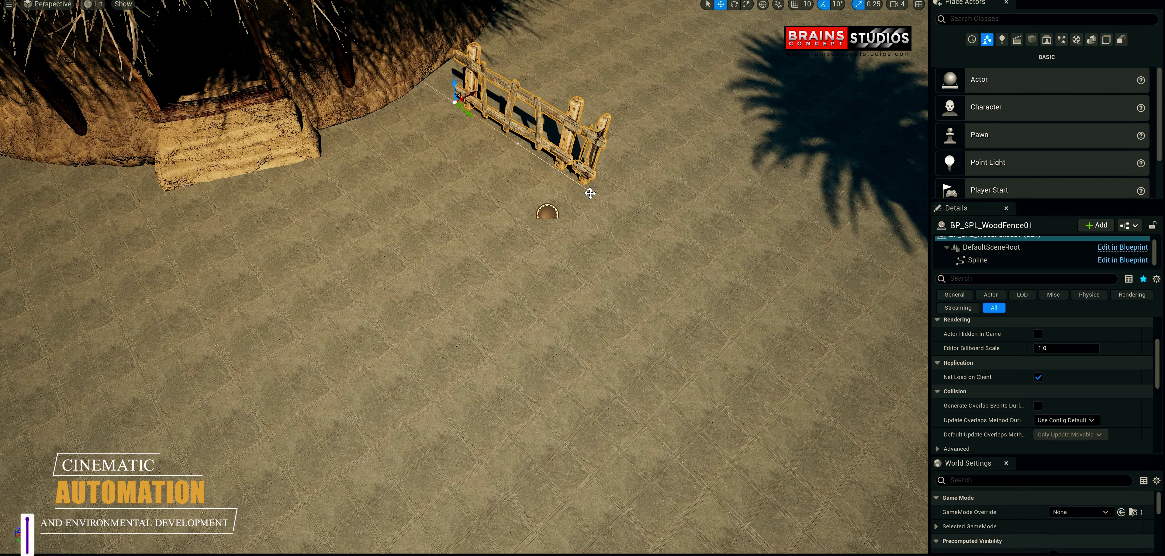
key(ctrl+z)
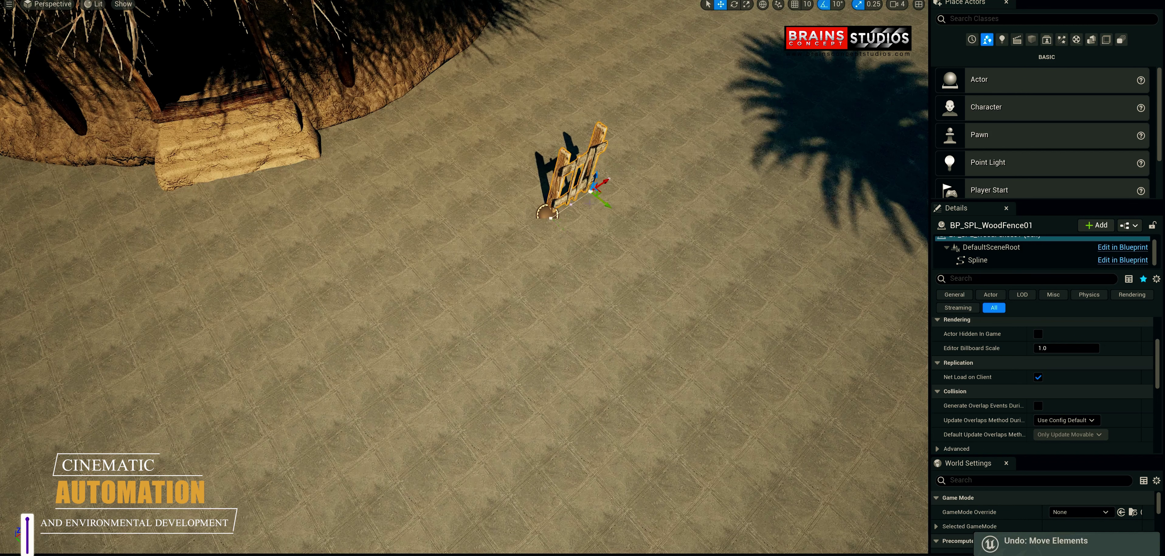
key(Escape)
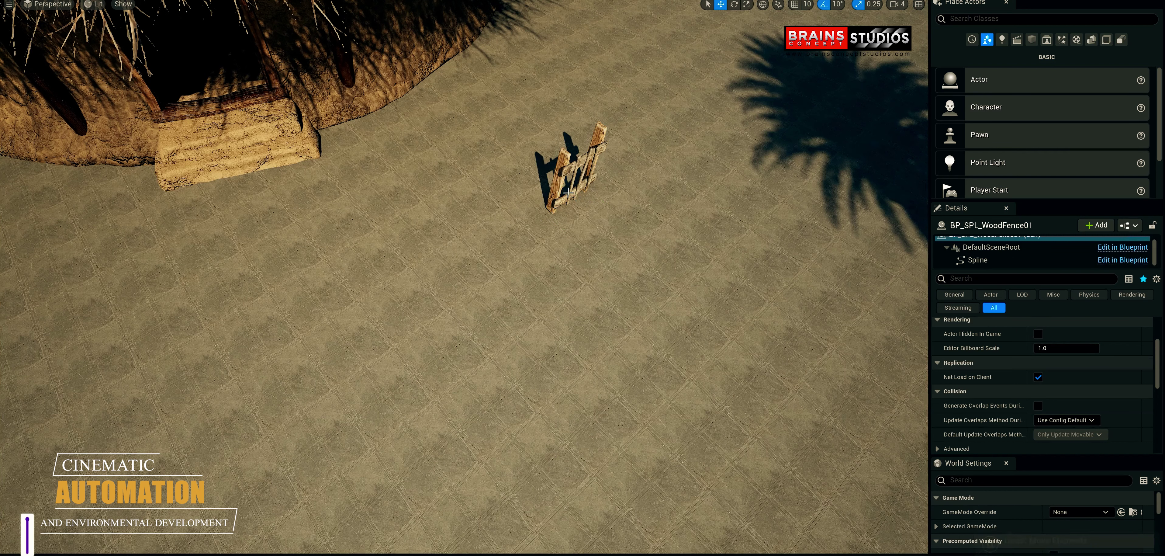
- Move the whole wood fence against the hut wall beside its entrance steps and scale it up
click(570, 194)
click(562, 197)
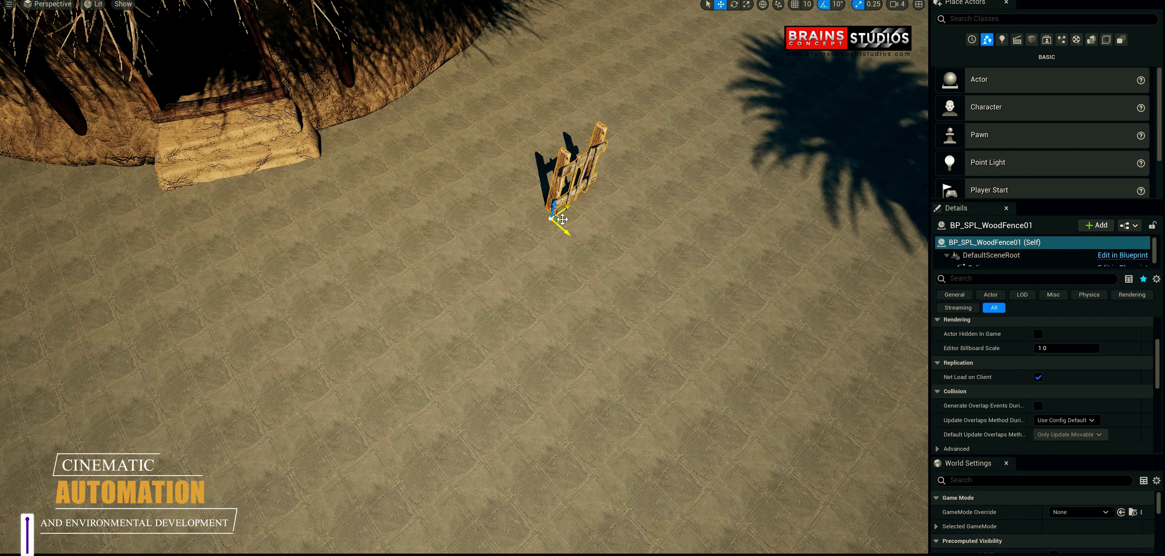
drag(551, 218, 466, 103)
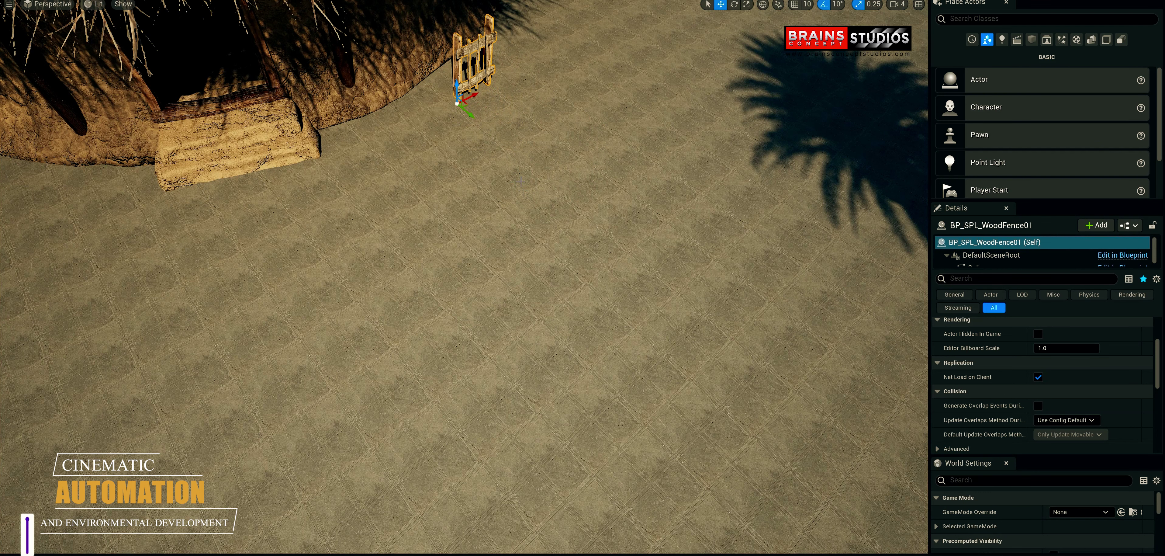
right_drag(530, 196, 531, 172)
key(r)
drag(476, 236, 476, 208)
- Stretch the wood fence's end spline point away from the hut to just before the raised stilt hut
key(g)
click(535, 213)
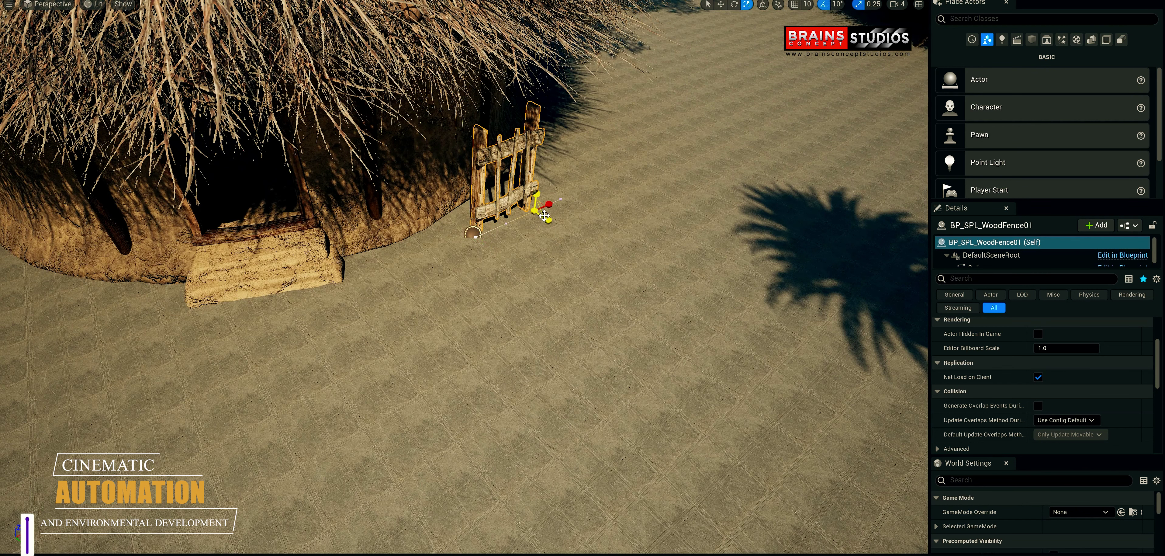
key(w)
drag(550, 212, 738, 404)
right_drag(738, 405, 863, 398)
key(s)
key(d)
drag(344, 282, 488, 293)
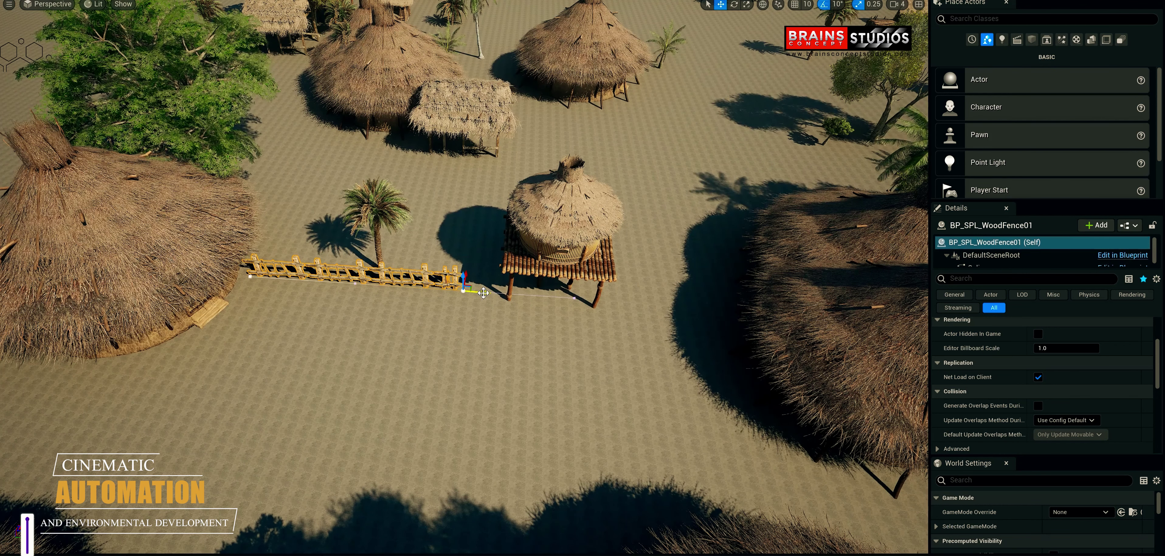
- Add a spline point to the fence's end, curving it past the stilt hut toward the next large hut
drag(484, 293, 704, 351)
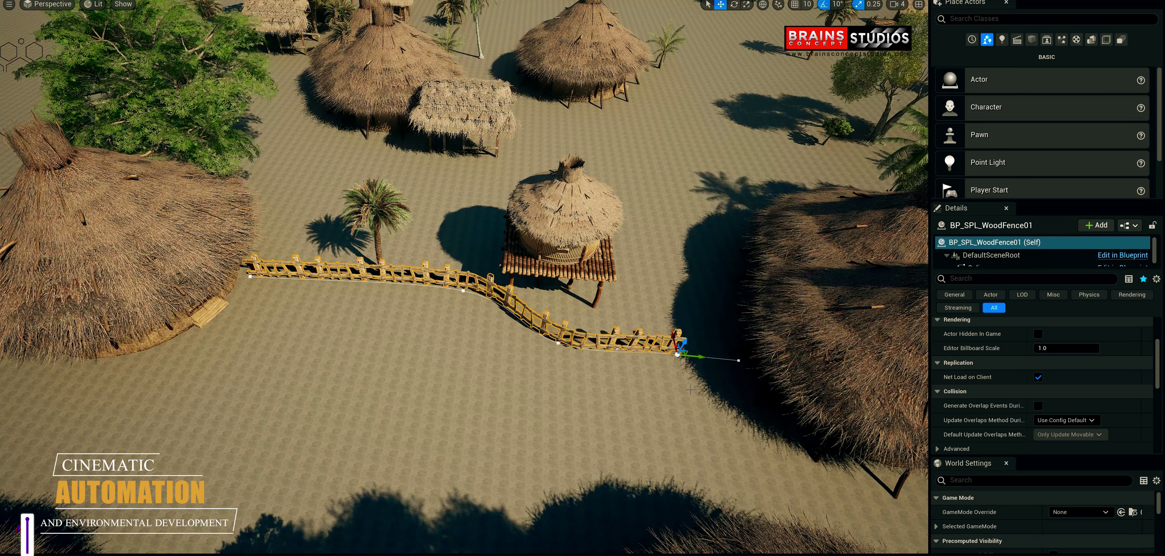
right_drag(648, 391, 652, 429)
key(w)
key(w)
right_drag(457, 410, 525, 370)
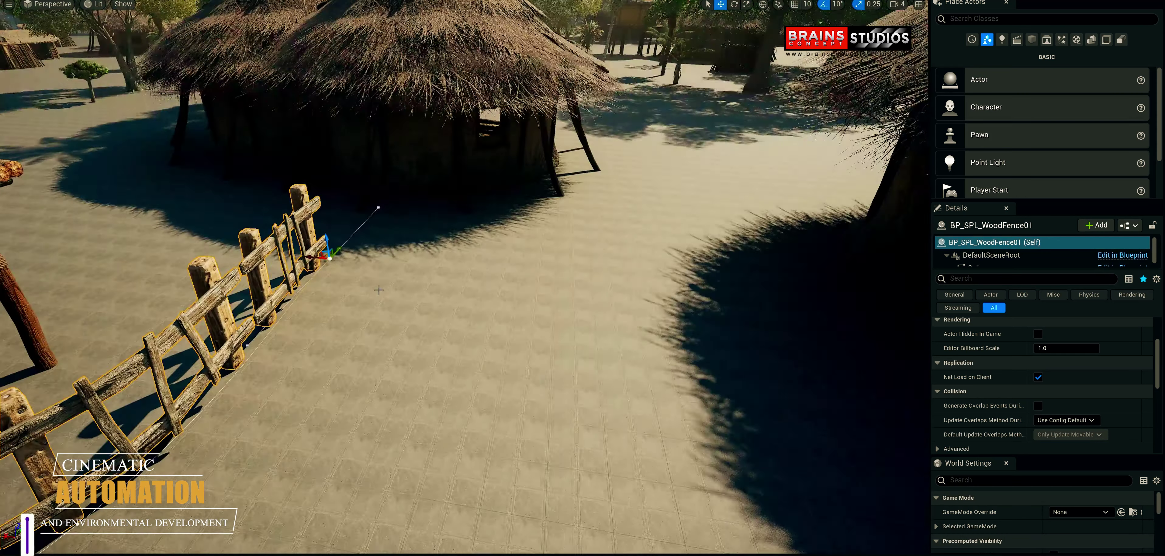
- Duplicate the fence's end spline point to bend a new section along the front of the large thatched hut
alt+drag(311, 257, 505, 273)
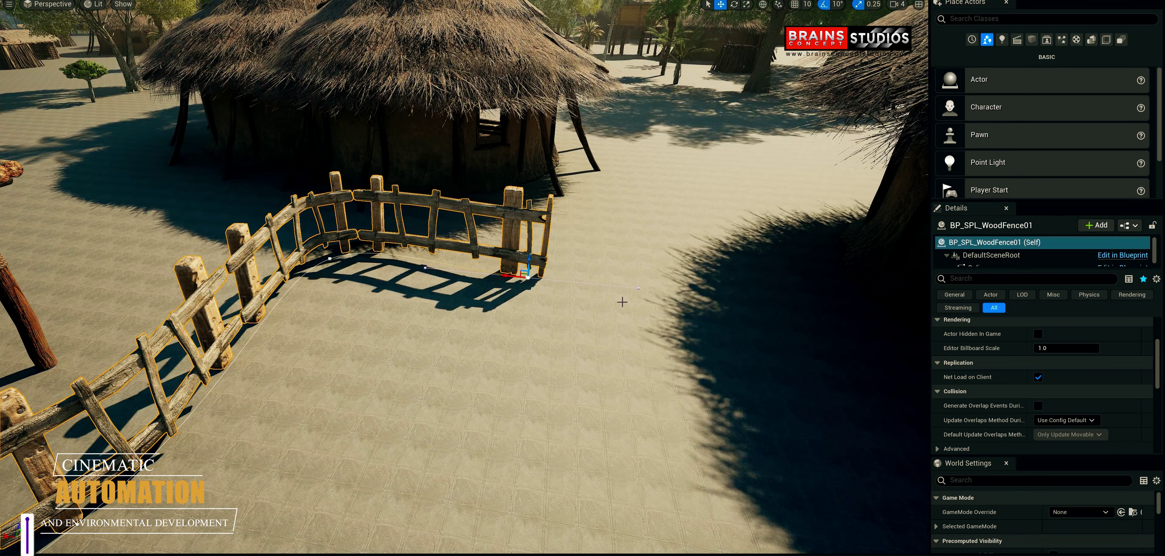
key(s)
right_drag(621, 302, 741, 290)
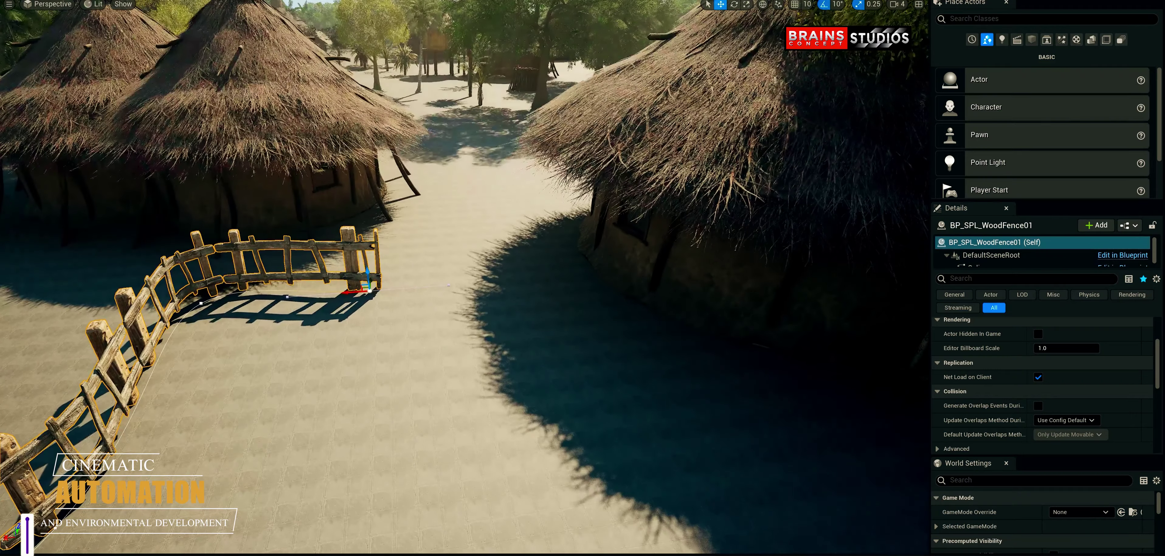
- Place a second wood fence on the sand across the path from the first fence's end and scale it up
key(Escape)
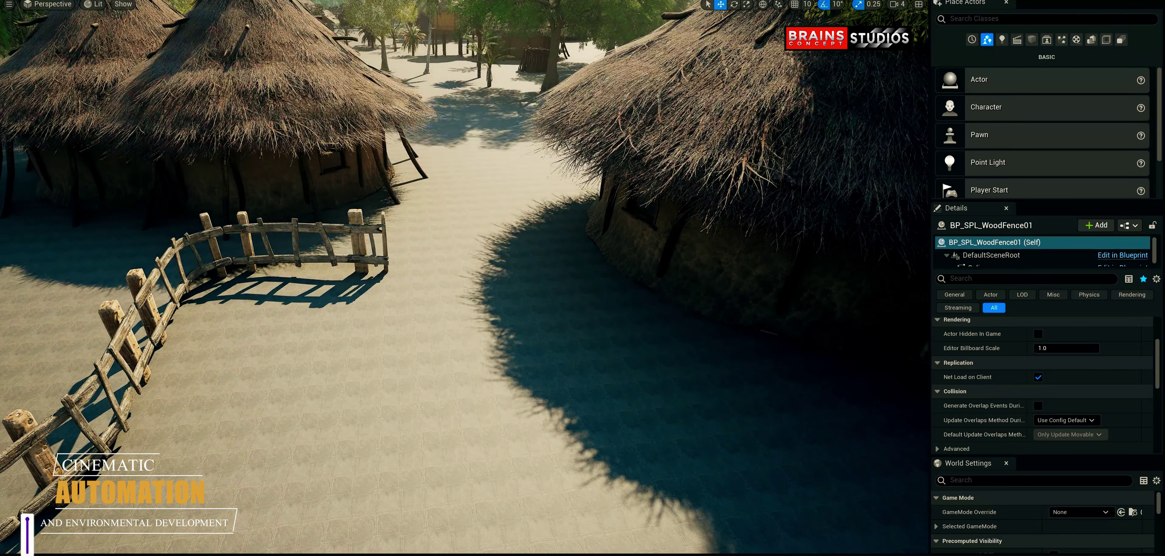
drag(142, 222, 468, 275)
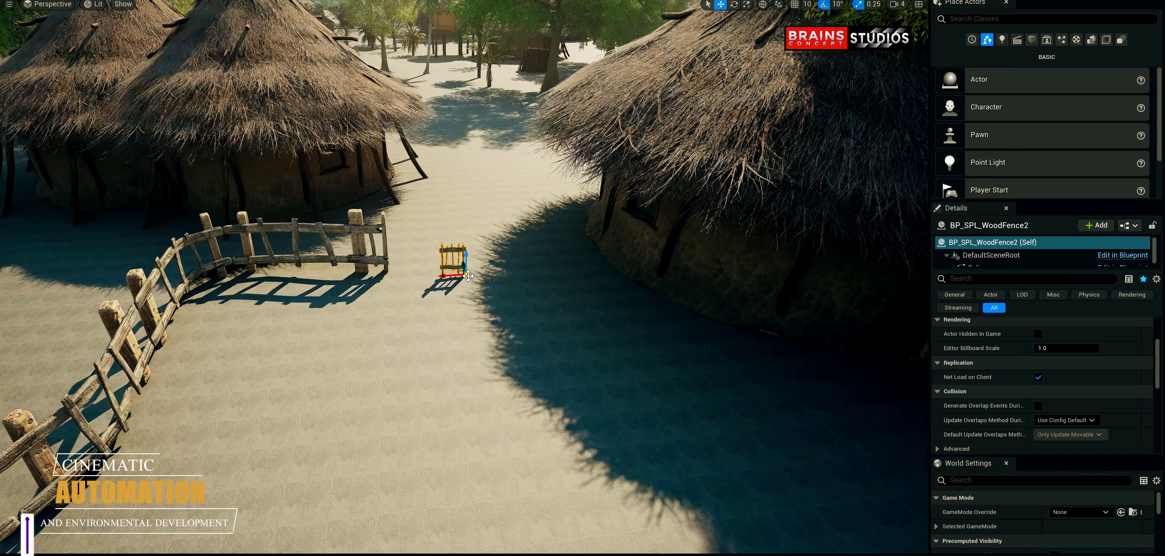
key(r)
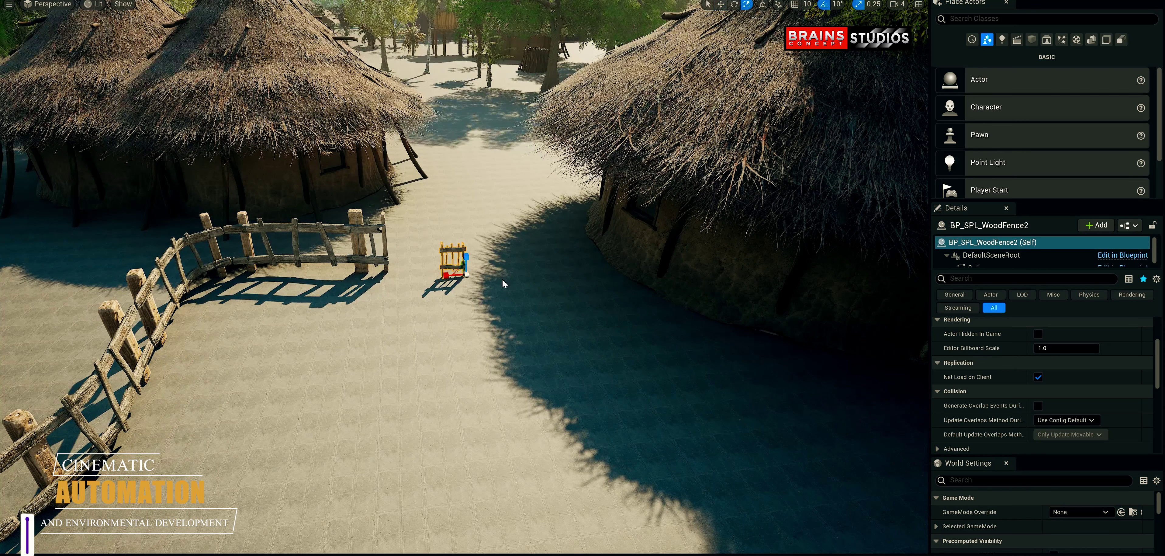
drag(466, 274, 502, 278)
key(w)
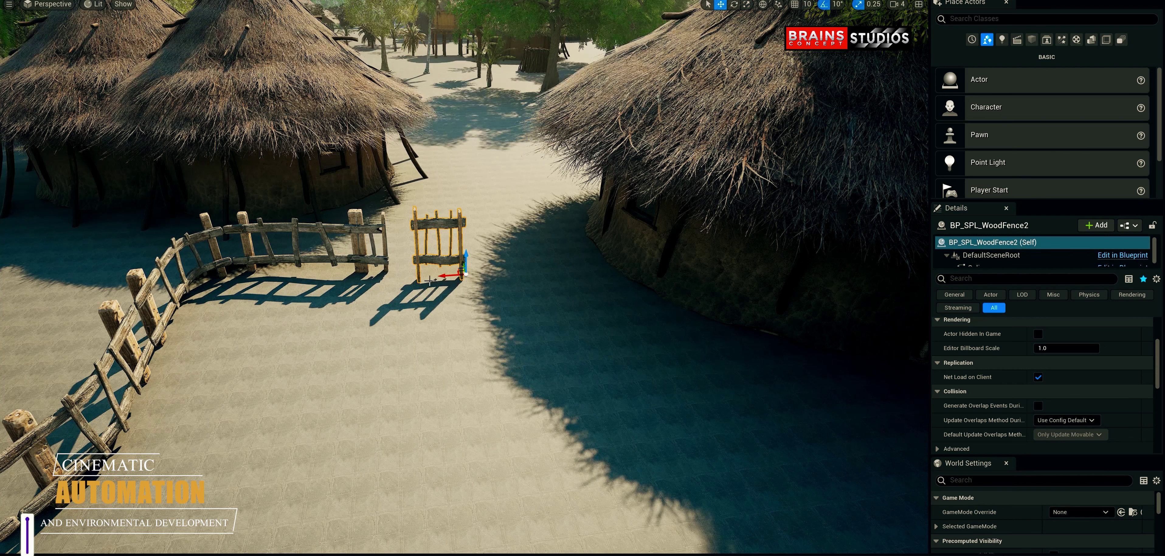
- Stretch the second fence's far spline point over to the wall of the large thatched hut
middle_click(416, 278)
drag(410, 276, 621, 271)
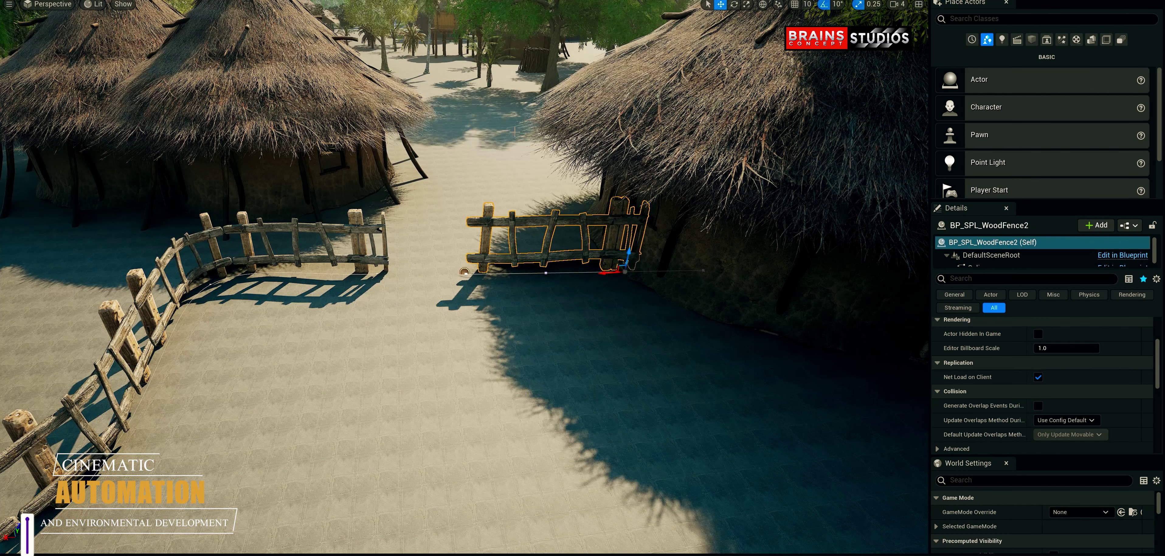
right_drag(510, 137, 608, 156)
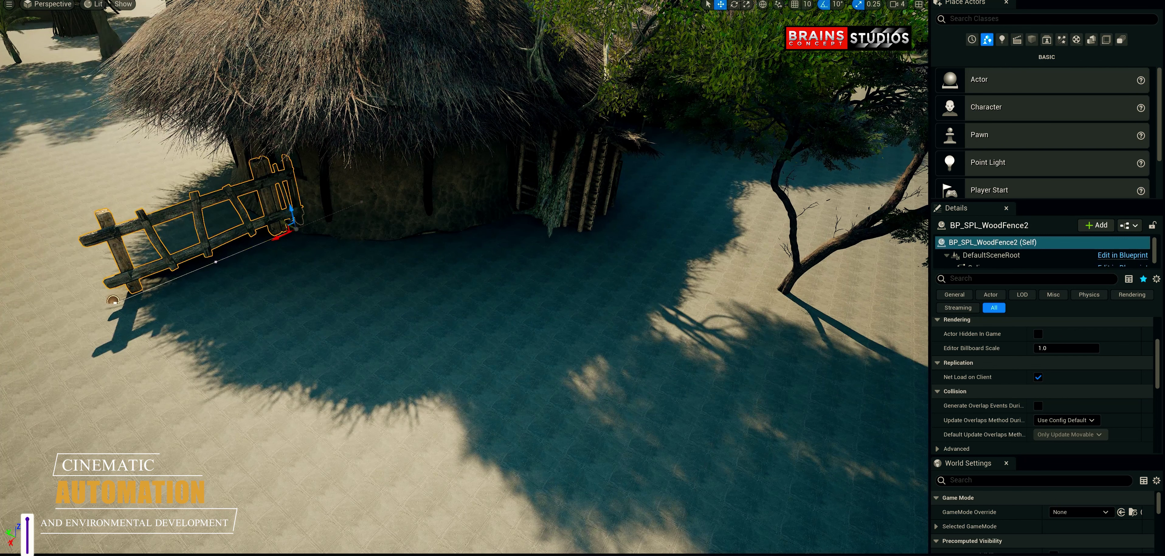
- Duplicate the second fence's end spline point to curve it around the large hut and extend it toward the next hut
alt+drag(287, 223, 566, 327)
right_drag(566, 327, 566, 327)
right_drag(389, 251, 388, 250)
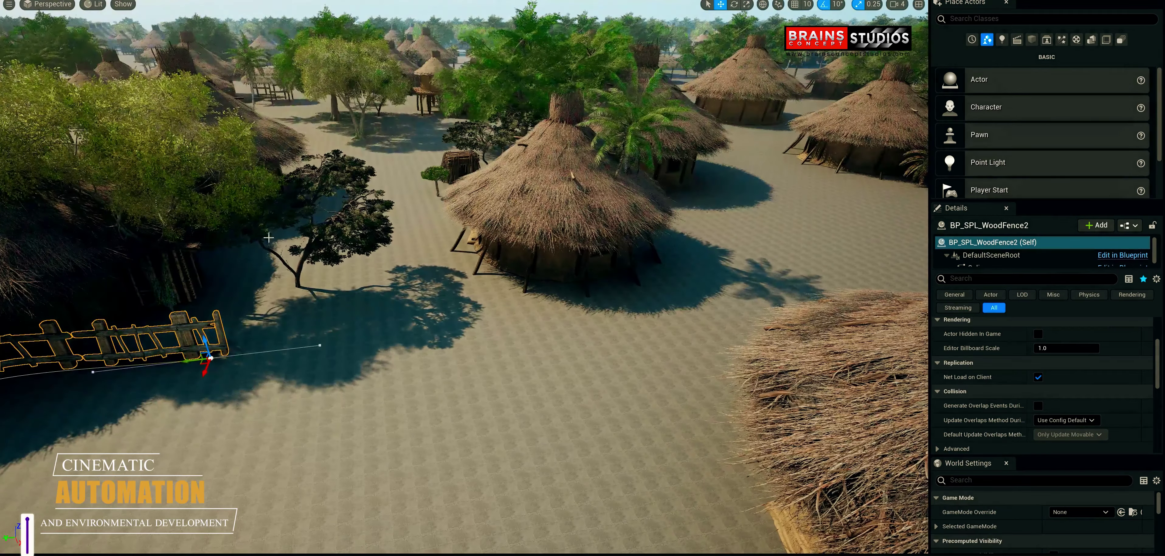
drag(210, 359, 453, 244)
- Place a different wood fence beside the support post of the hut facing the one with log entrance steps
right_drag(454, 244, 545, 167)
key(w)
key(s)
key(s)
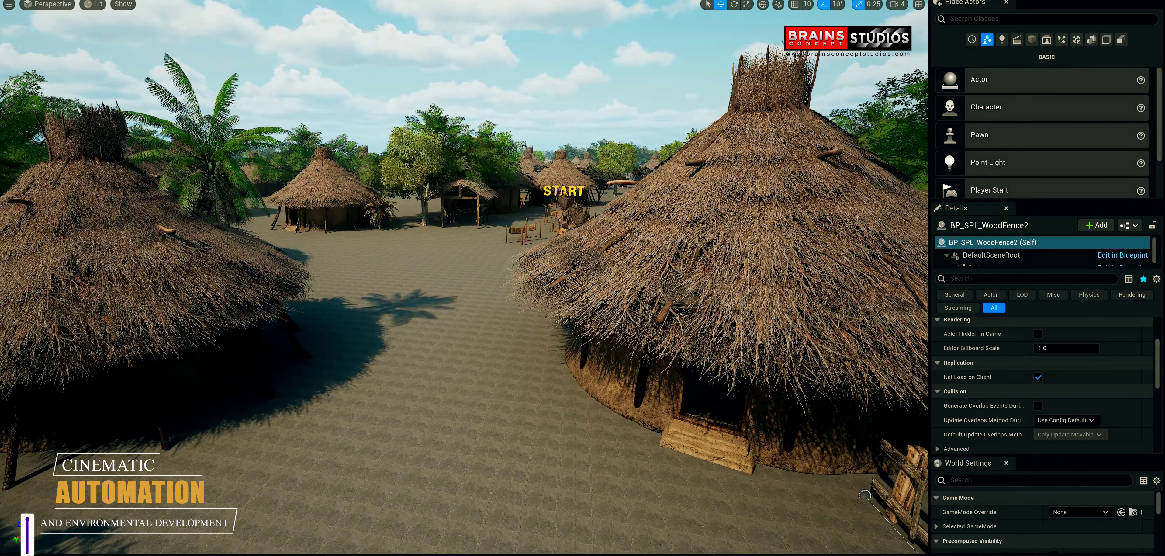
mouse_move(250, 390)
mouse_down()
mouse_move(486, 375)
mouse_move(312, 340)
mouse_move(276, 358)
mouse_up()
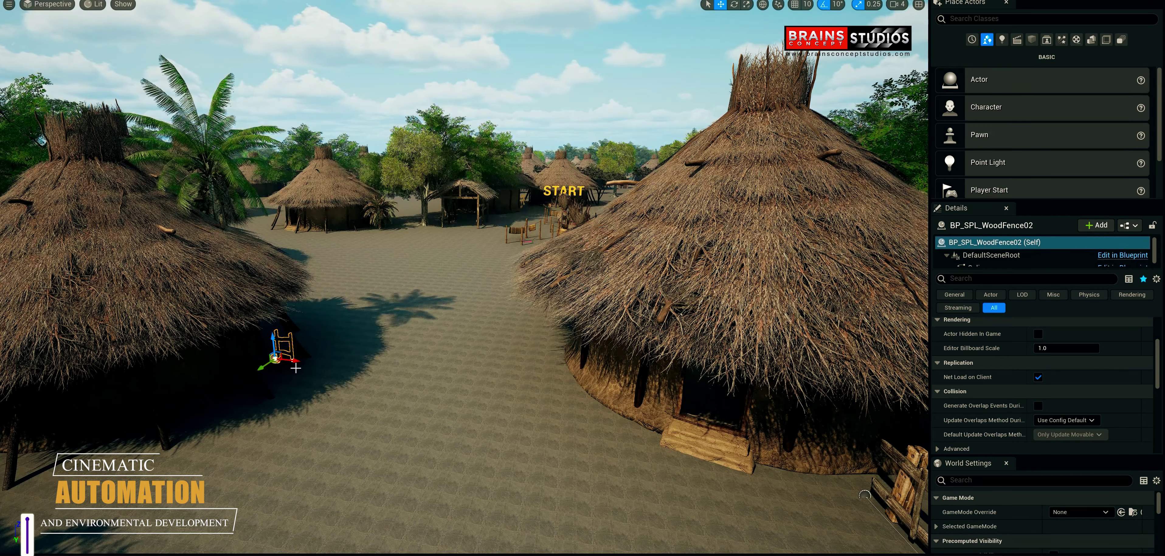
key(w)
mouse_move(295, 366)
right_down()
mouse_move(256, 398)
mouse_move(292, 359)
right_up()
key(f)
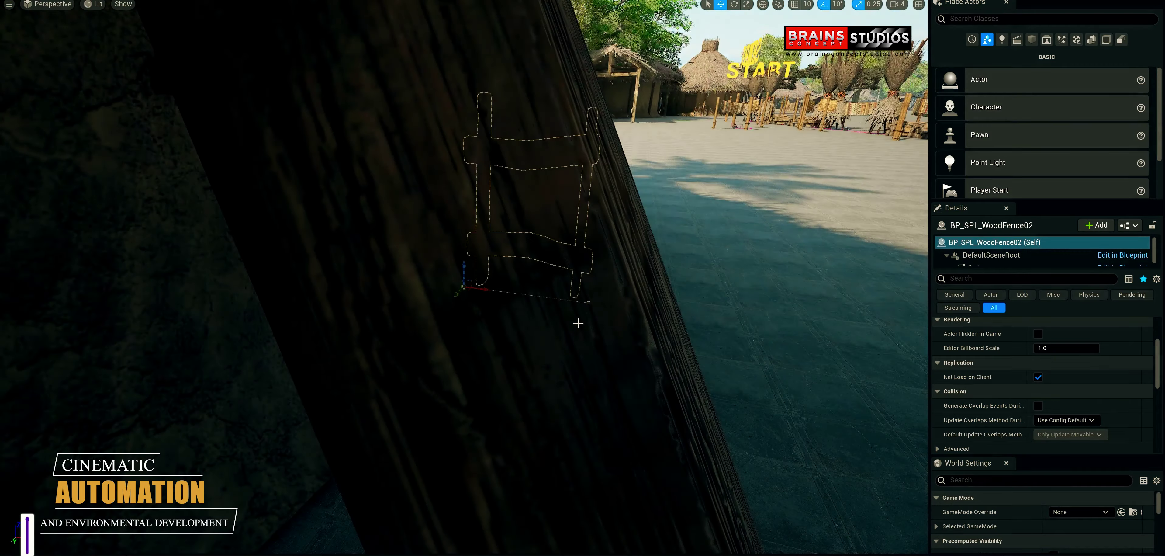
- Stretch the new fence's end spline point across the open ground to the wall of the hut with entrance steps
click(588, 303)
right_drag(474, 341, 434, 307)
key(s)
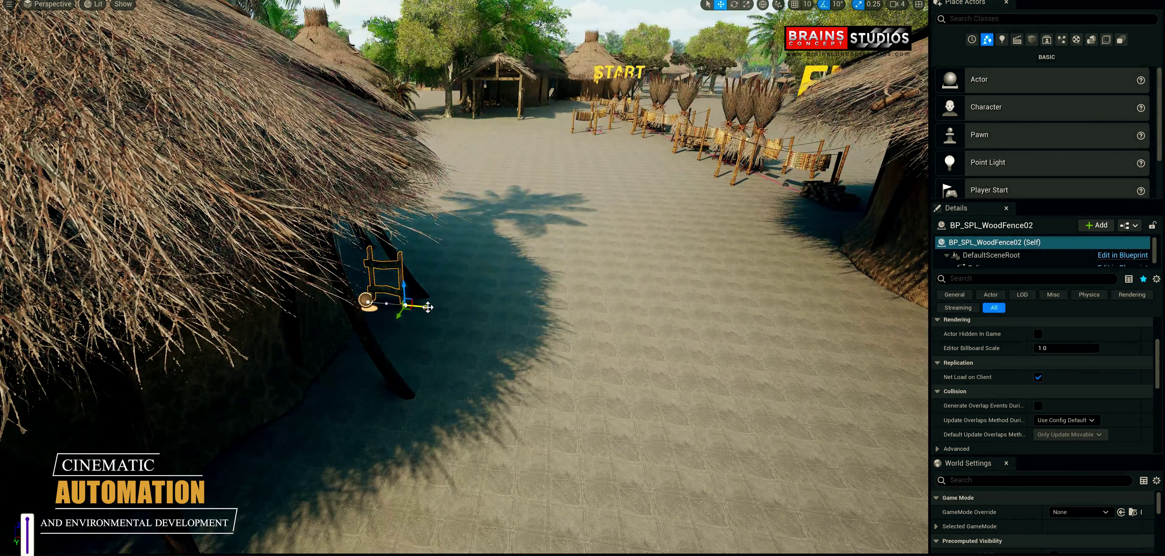
drag(428, 306, 816, 333)
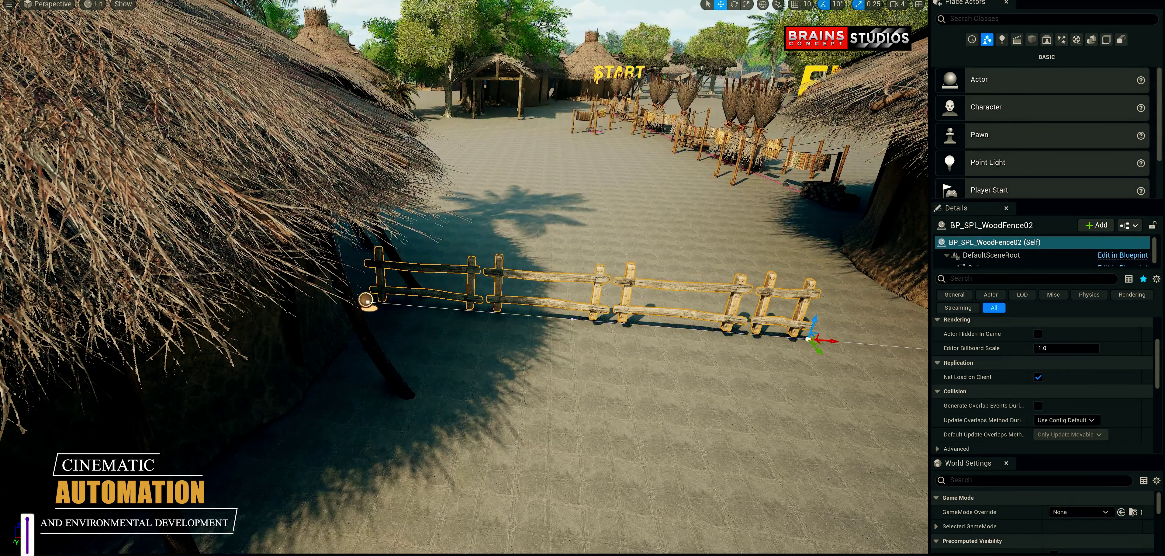
key(f)
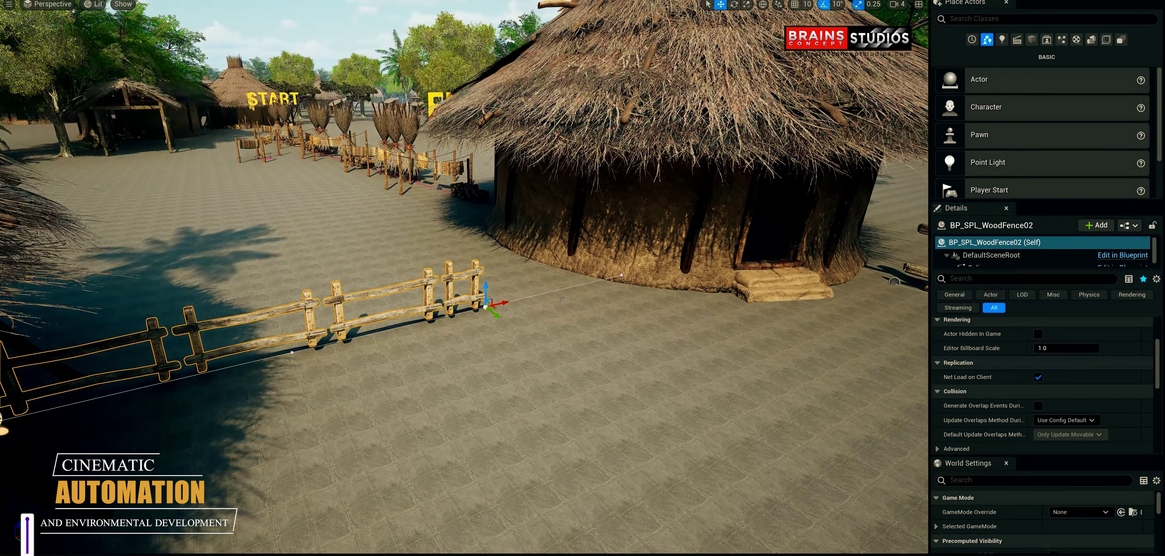
right_drag(485, 280, 554, 281)
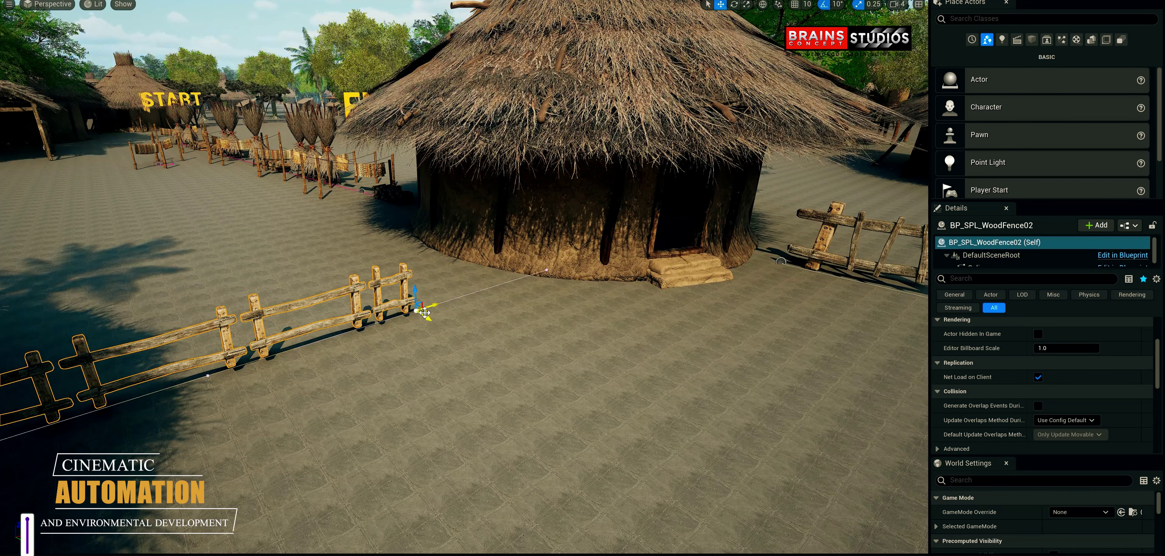
drag(436, 307, 559, 275)
mouse_move(559, 274)
right_down()
mouse_move(781, 290)
mouse_move(794, 277)
mouse_move(559, 275)
right_up()
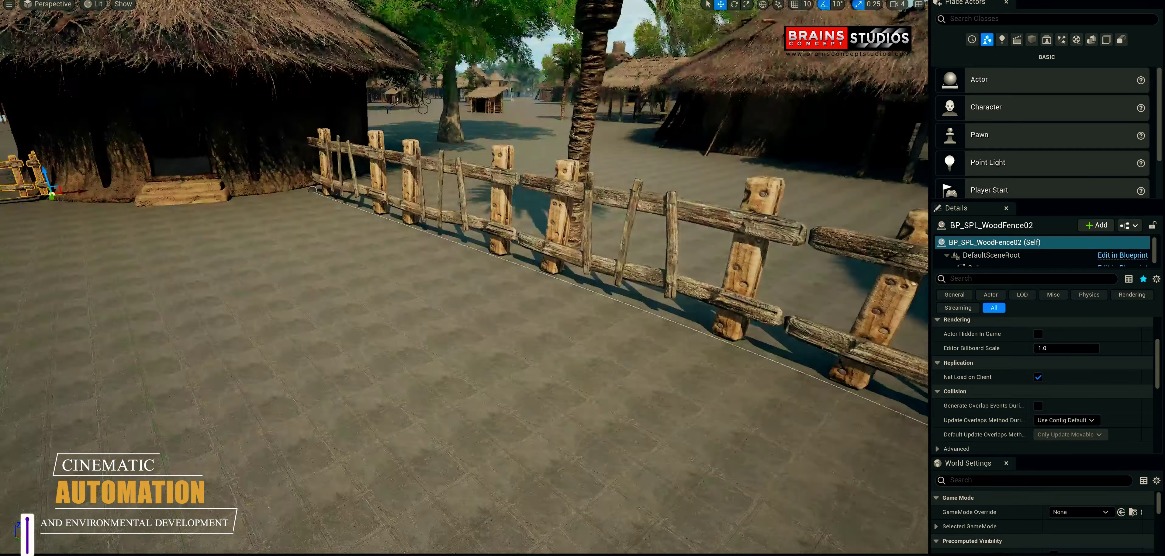
- Hide the editor overlays in the viewport and review the fences lining the path between the huts
right_drag(456, 213, 456, 213)
key(g)
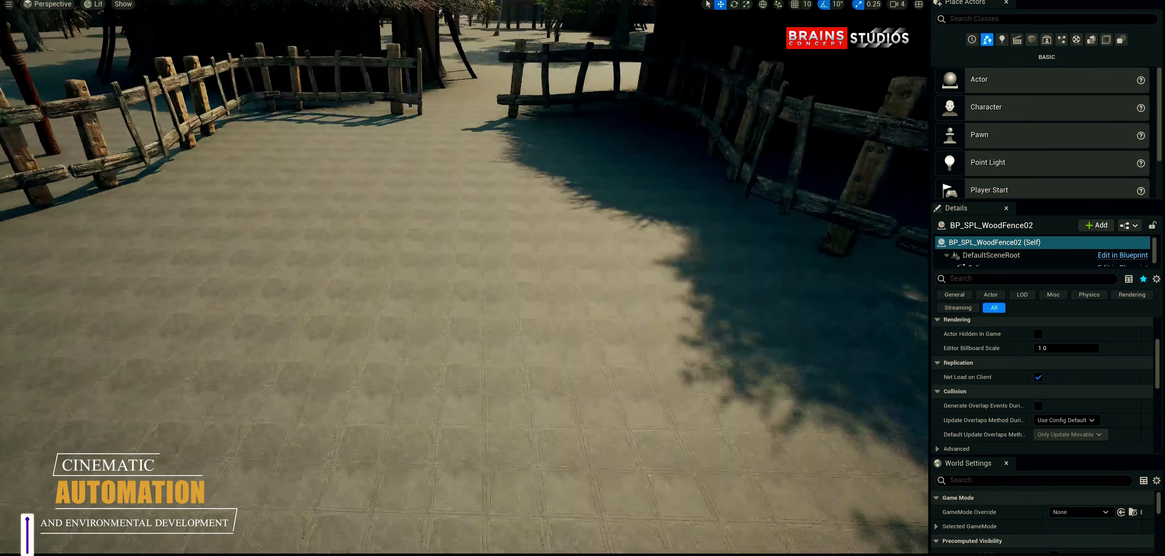
right_drag(456, 213, 553, 122)
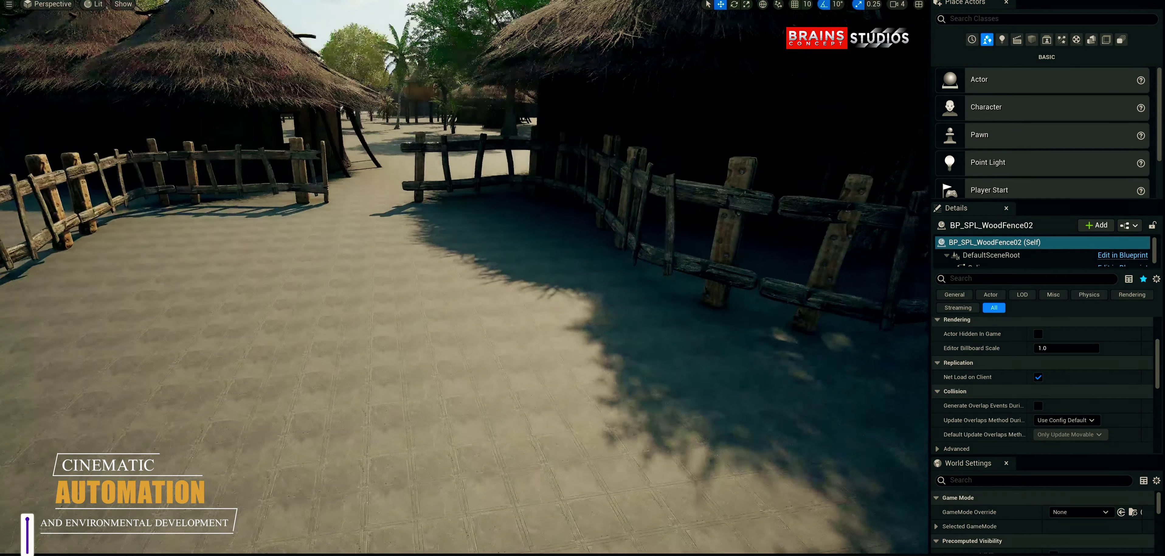
right_drag(458, 331, 454, 315)
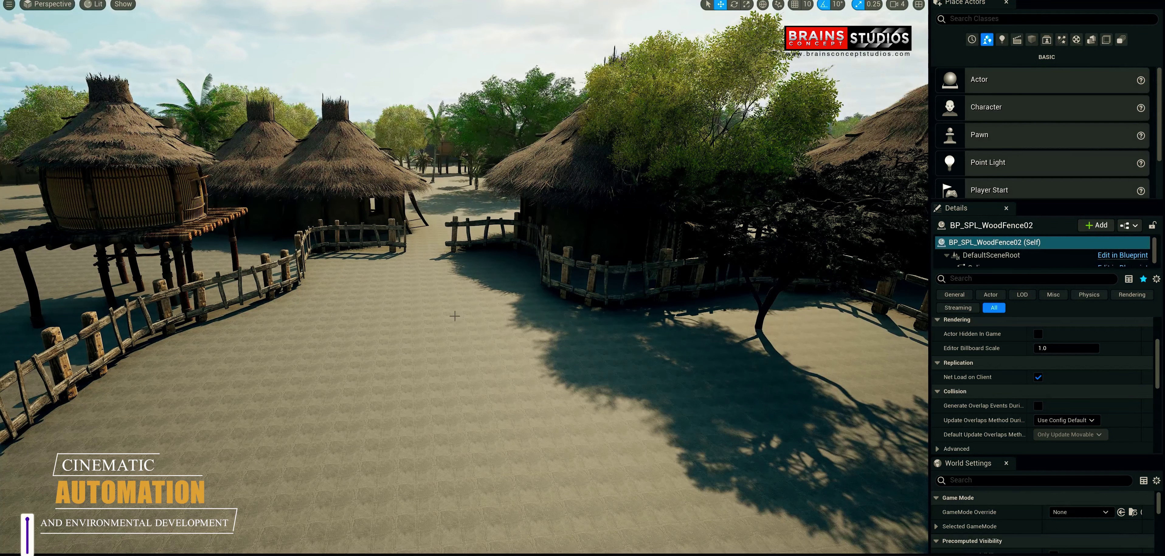